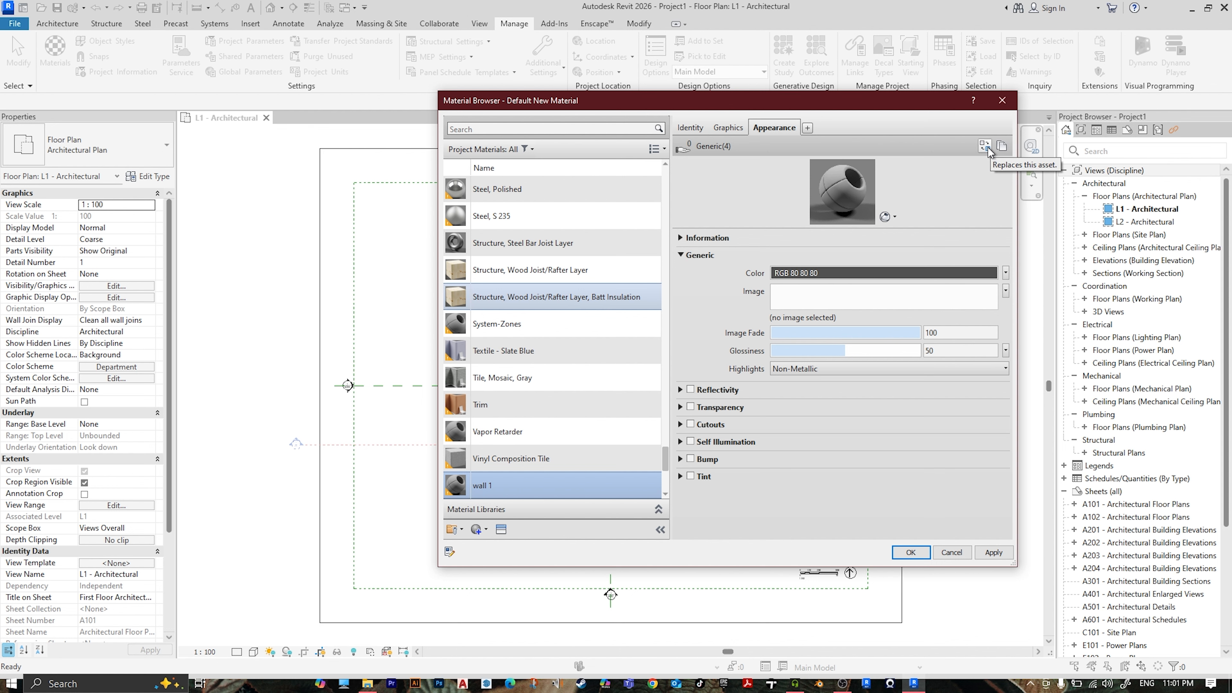
# - Replace the appearance asset of the wall 1 material with Asphalt - Dark Grey, found by searching for "aspha"
pyautogui.click(987, 152)
pyautogui.moveTo(647, 157); pyautogui.dragTo(675, 113)
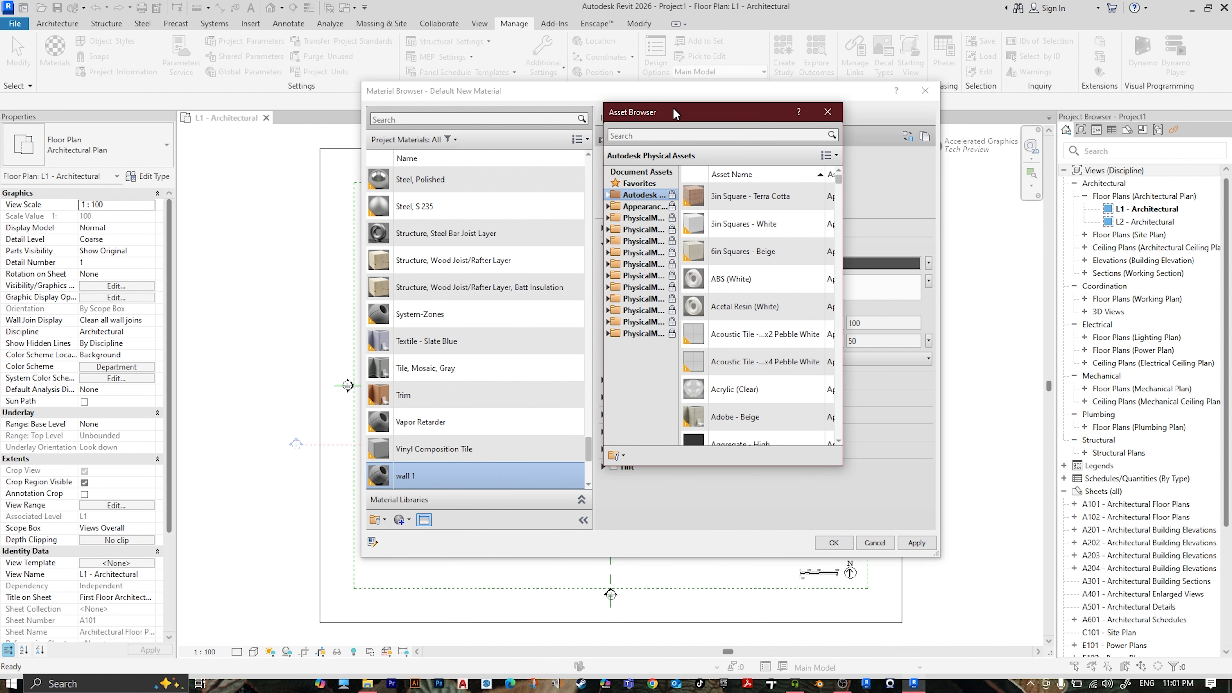
pyautogui.click(645, 135)
pyautogui.write('aspha')
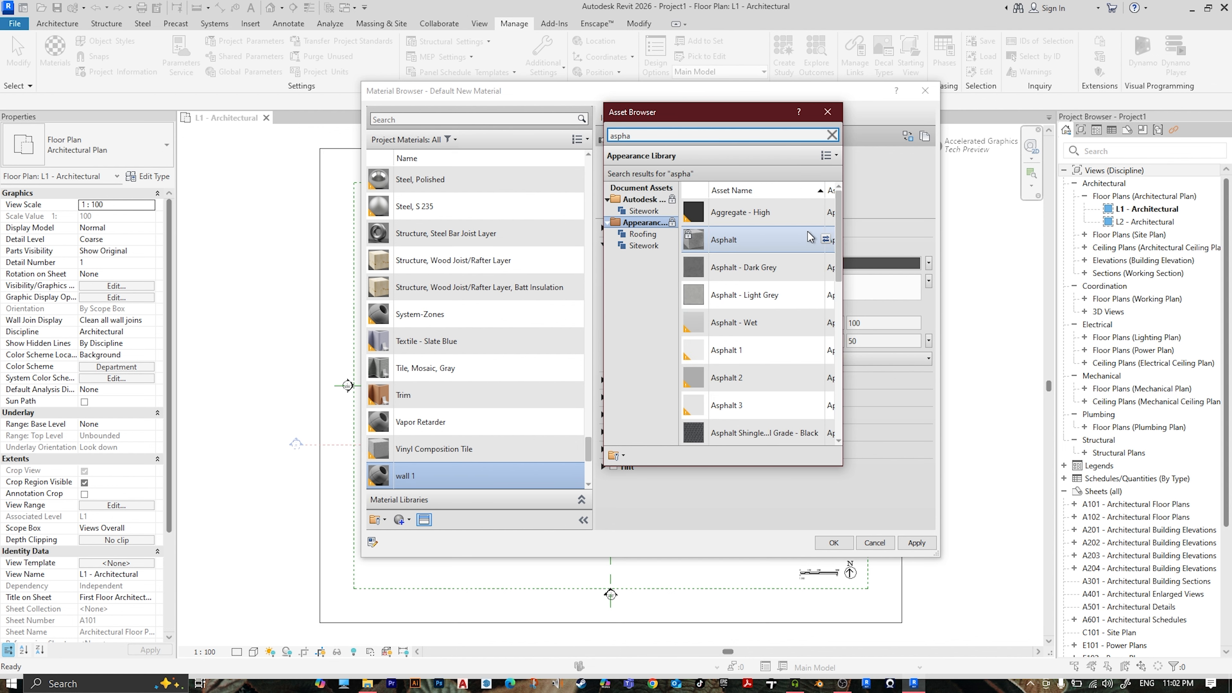
pyautogui.click(784, 273)
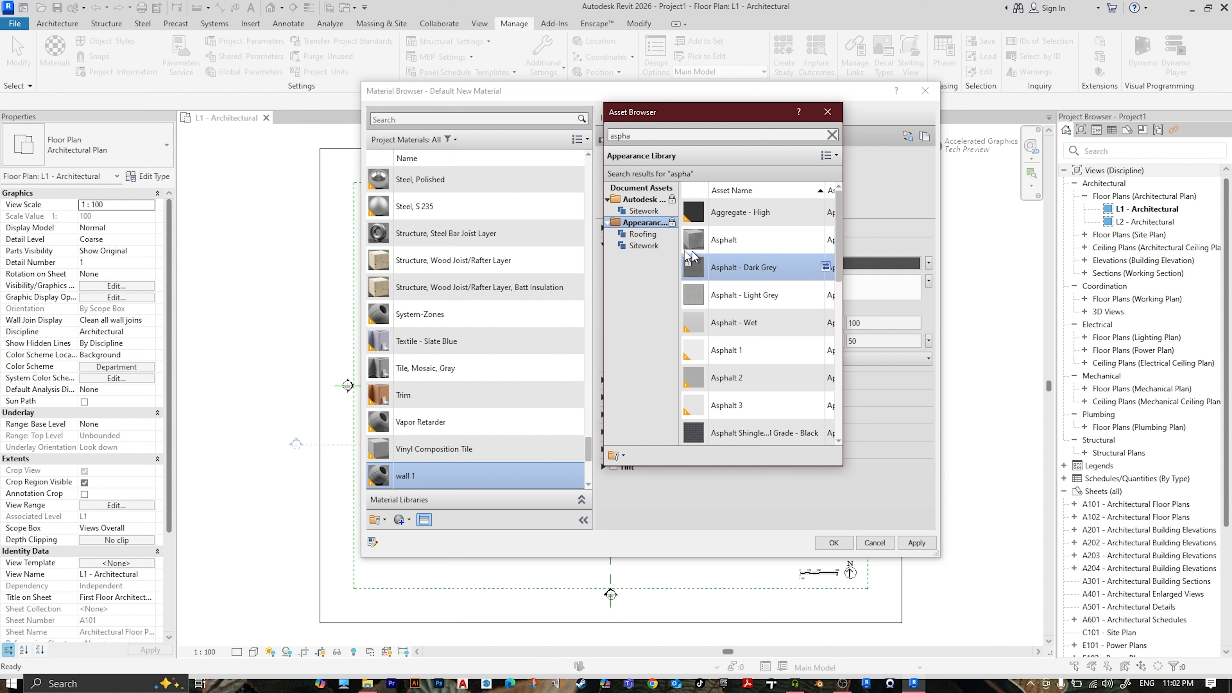
pyautogui.moveTo(692, 256); pyautogui.dragTo(526, 241)
pyautogui.click(828, 114)
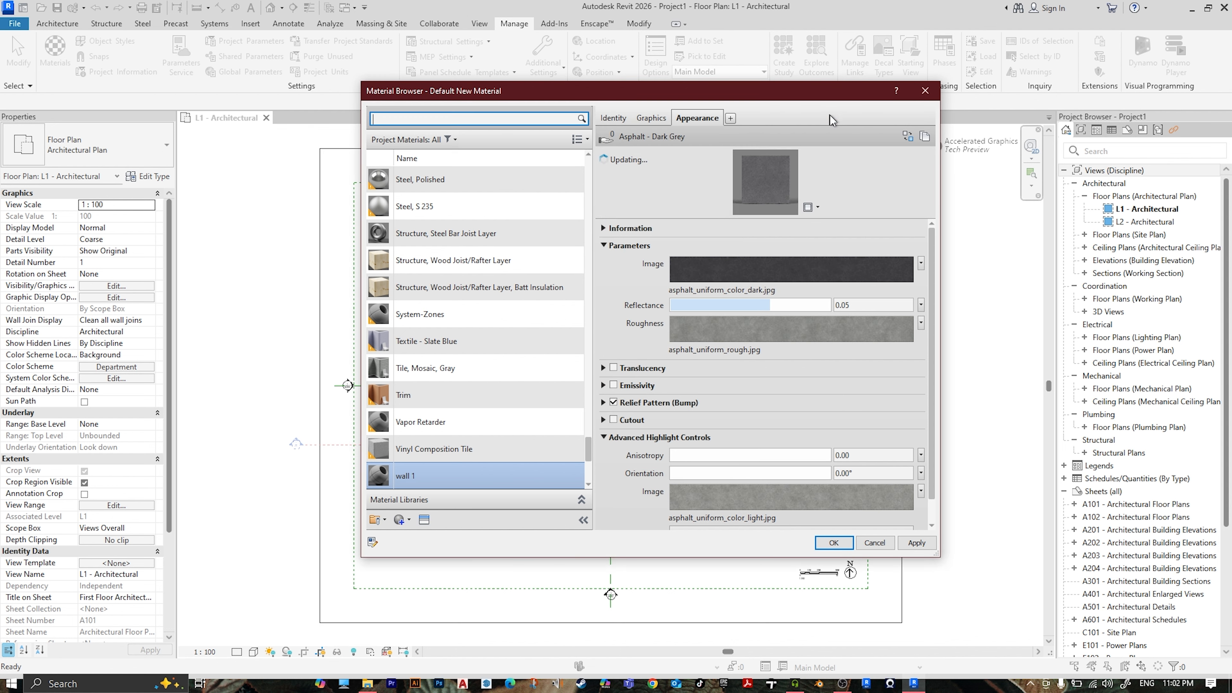
# - Expand the Relief Pattern (Bump) settings of the asphalt appearance
pyautogui.scroll(-1, 757, 327)
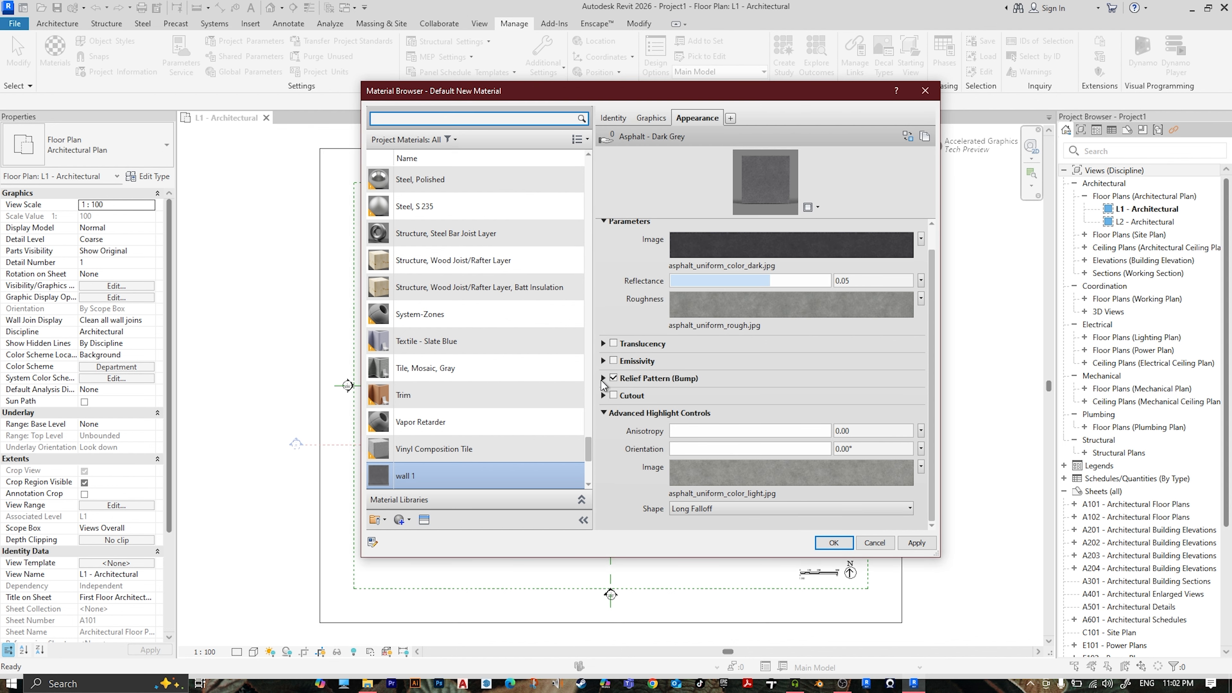
pyautogui.click(603, 379)
pyautogui.scroll(-2, 810, 383)
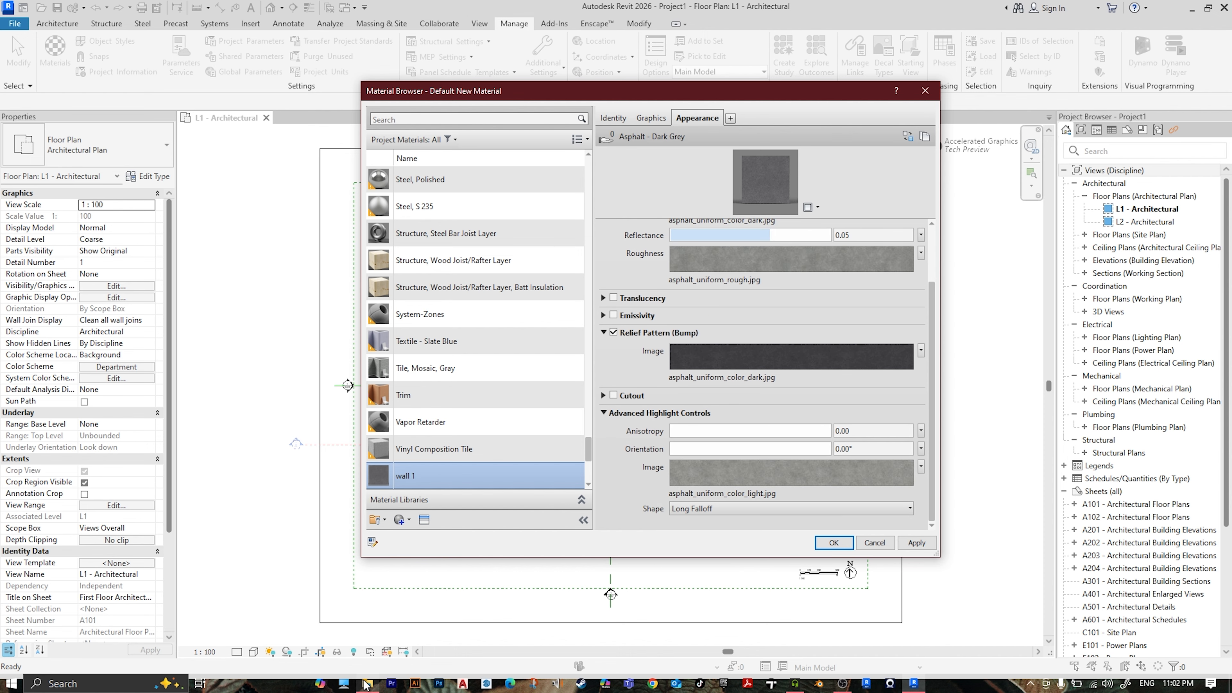
# - Switch to the pbr texture folder in File Explorer, show extra large icons and fit its window beside the appearance settings
pyautogui.moveTo(367, 684)
pyautogui.click(372, 655)
pyautogui.rightClick(447, 375)
pyautogui.moveTo(533, 386)
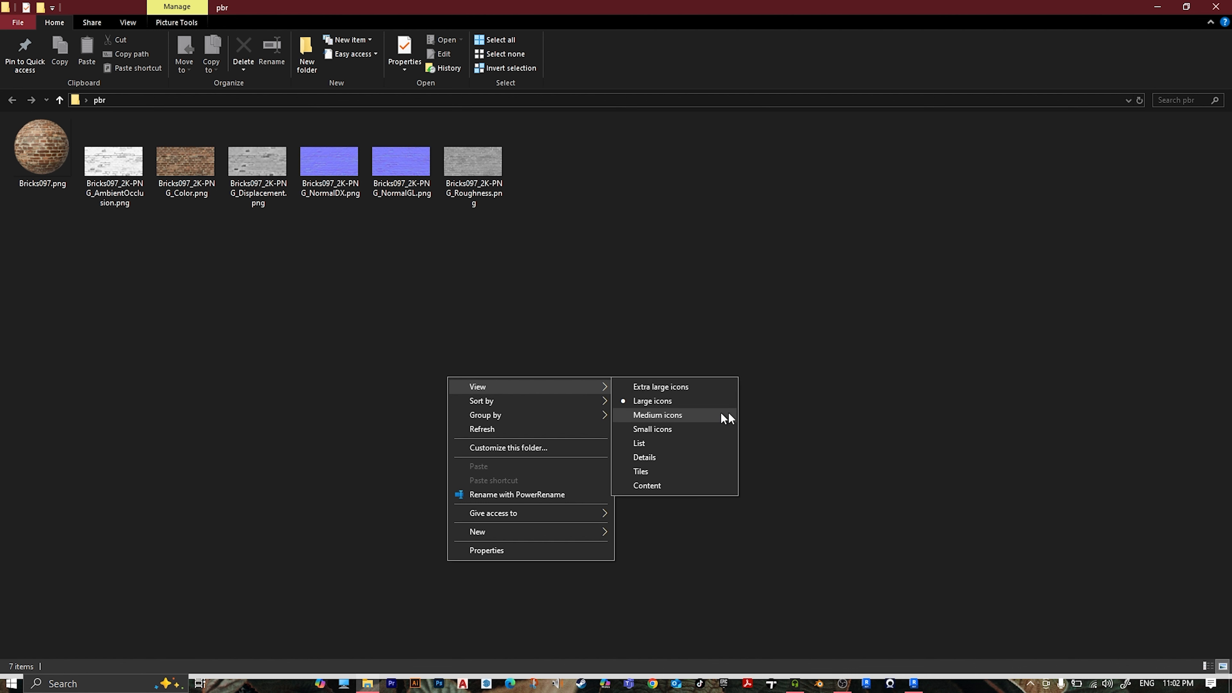
pyautogui.click(710, 386)
pyautogui.click(411, 258)
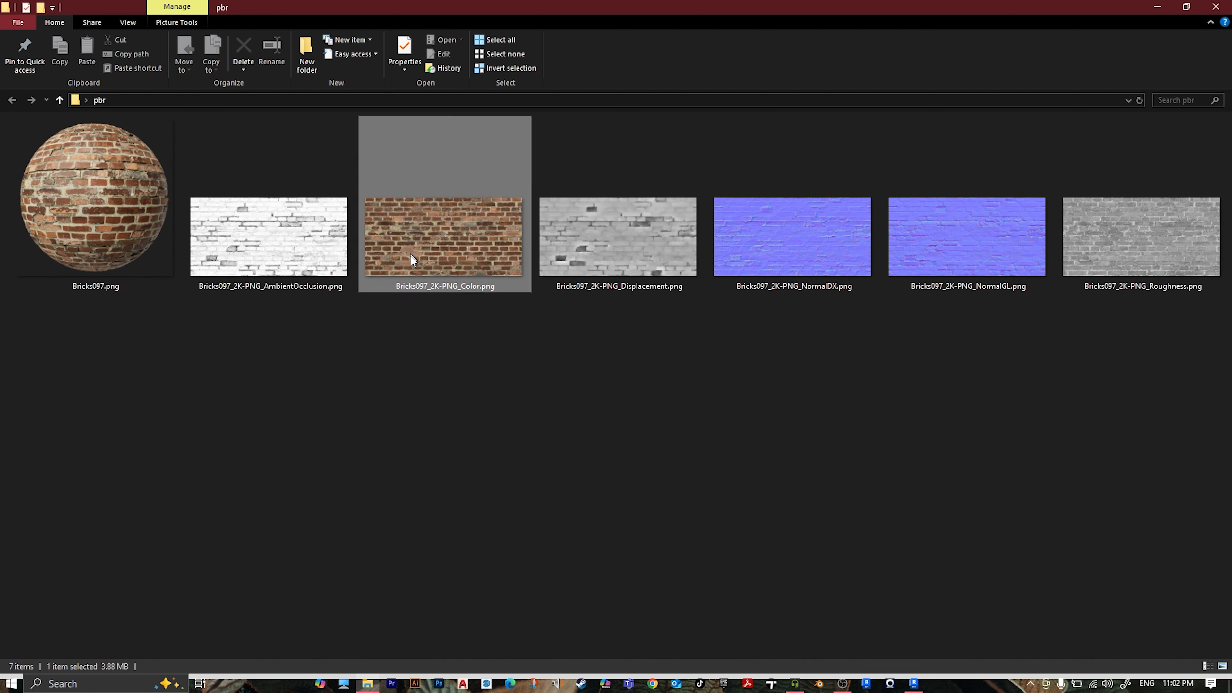
pyautogui.click(461, 416)
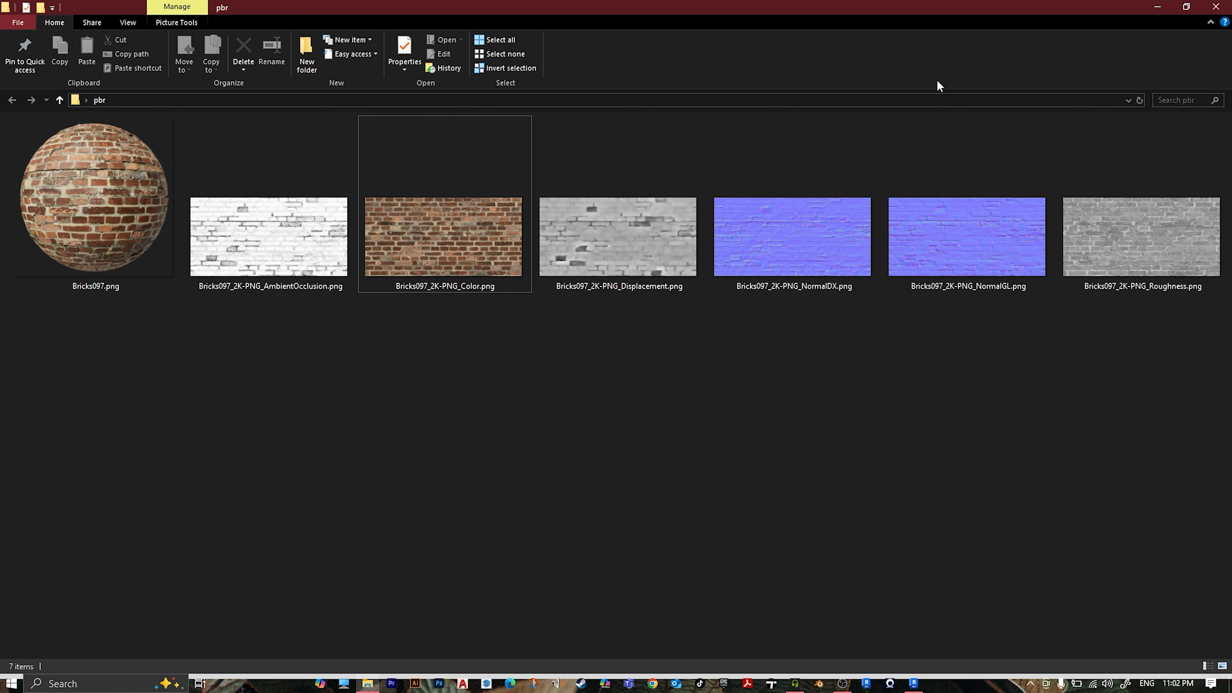
pyautogui.moveTo(993, 9); pyautogui.dragTo(345, 113)
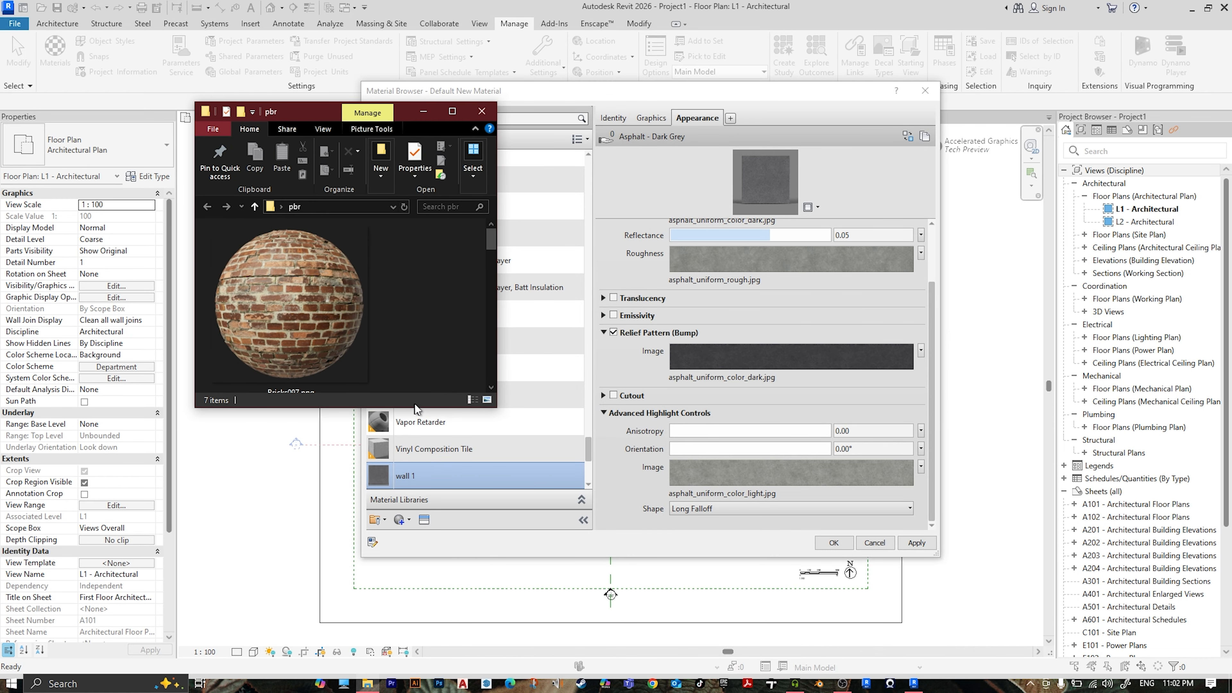
pyautogui.moveTo(433, 406); pyautogui.dragTo(433, 607)
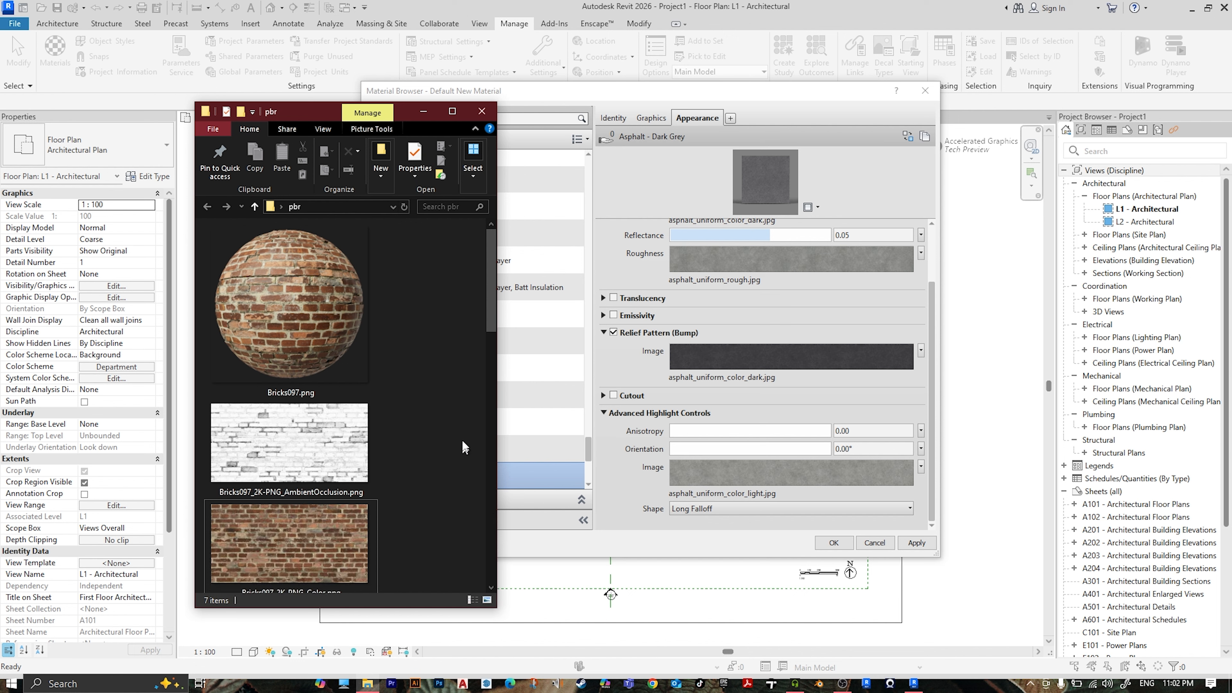
# - Lower the reflectance to 0.01 and assign Bricks097_2K-PNG_Color.png from the pbr folder as the main appearance image
pyautogui.scroll(3, 775, 275)
pyautogui.scroll(2, 695, 242)
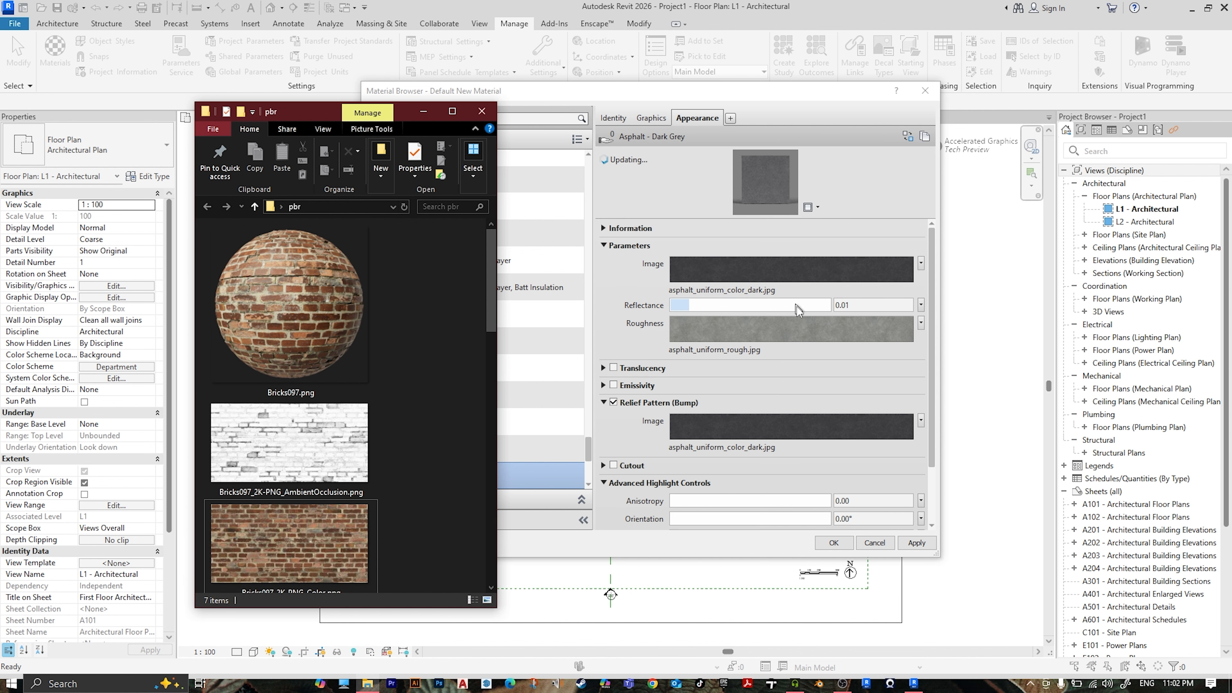
pyautogui.click(322, 555)
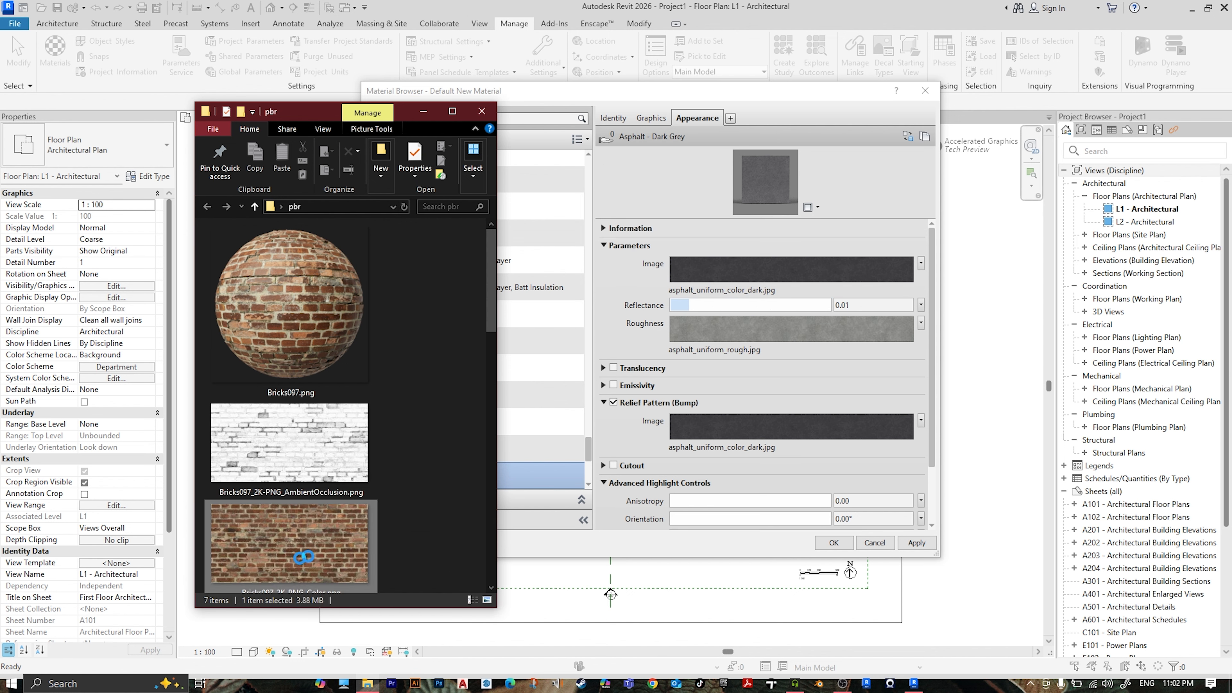
pyautogui.moveTo(285, 546); pyautogui.dragTo(772, 273)
# - Set the brick colour texture's sample size to 2.00 m, trying 1.00 m first, and finish the texture edit
pyautogui.click(772, 273)
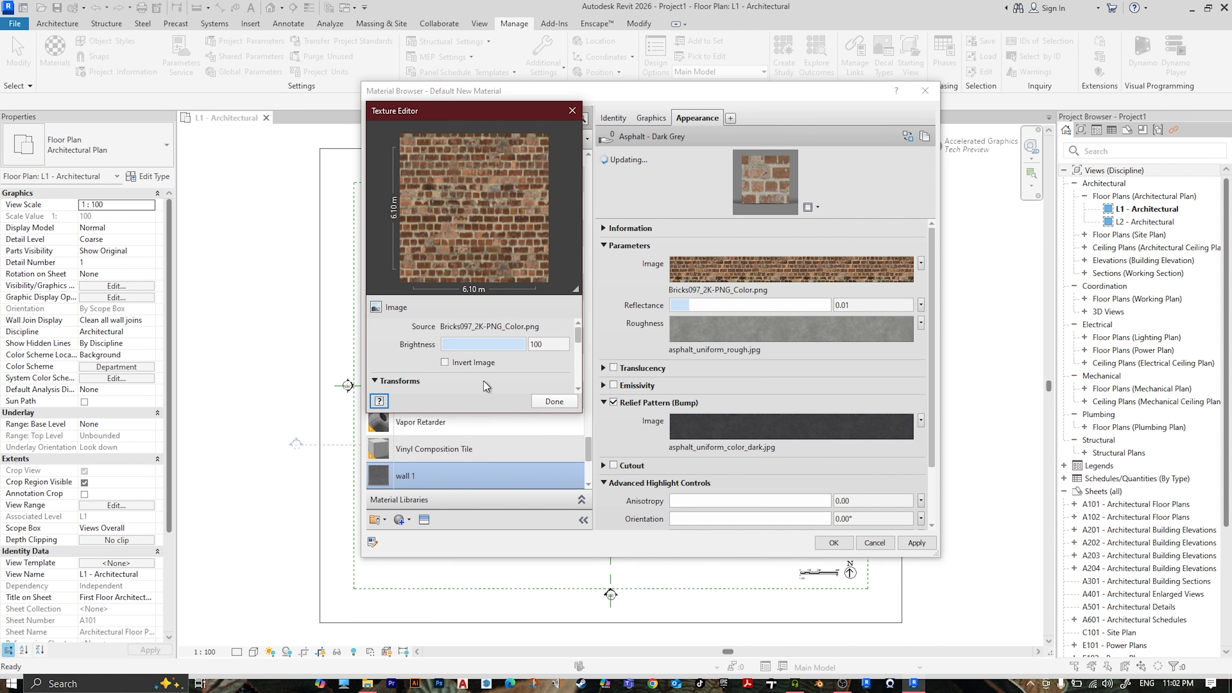
pyautogui.scroll(-4, 420, 357)
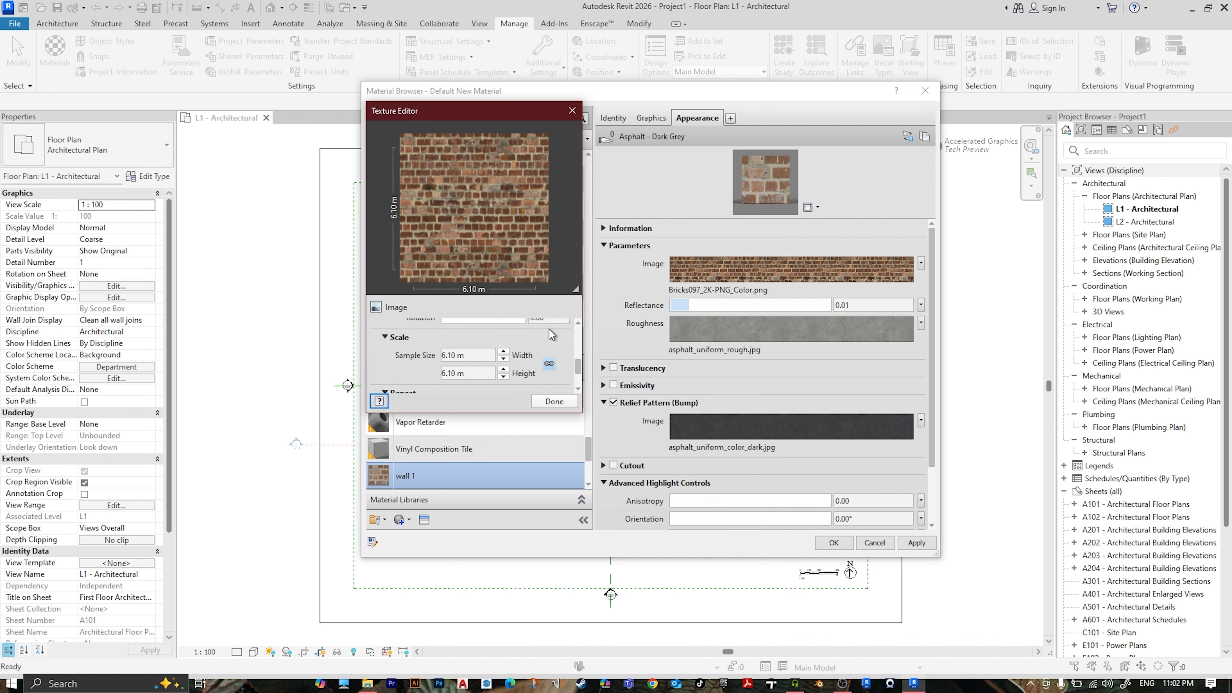
pyautogui.click(473, 357)
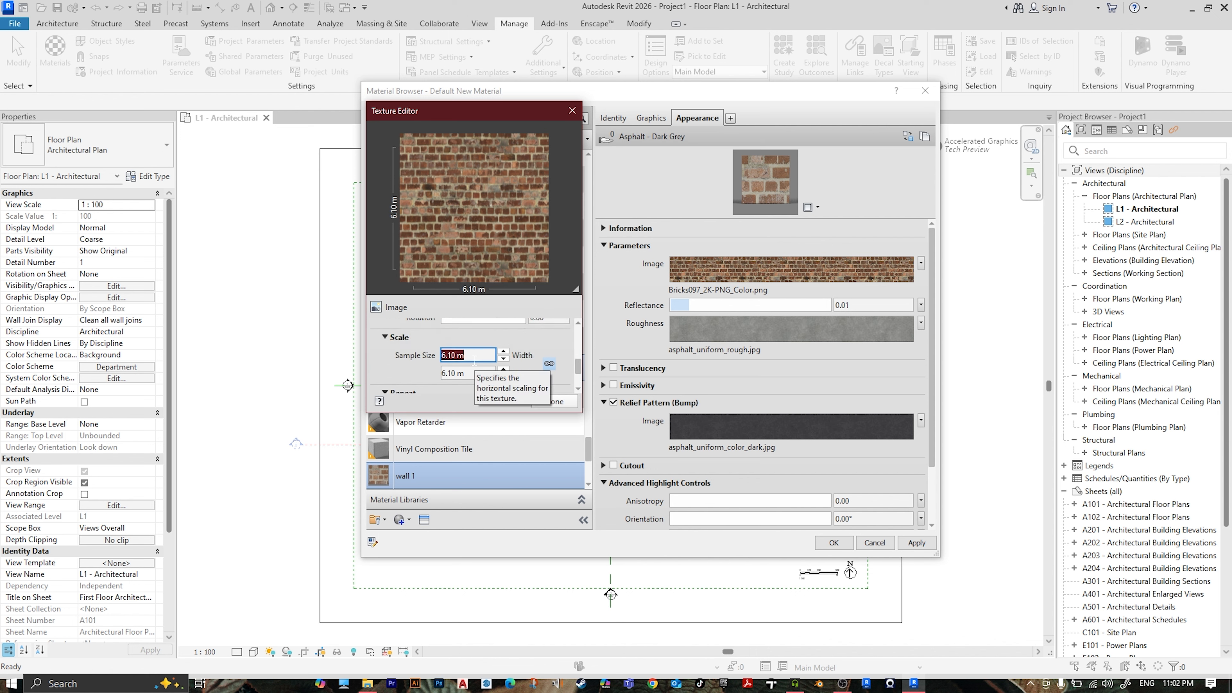
pyautogui.write('1')
pyautogui.press('Return')
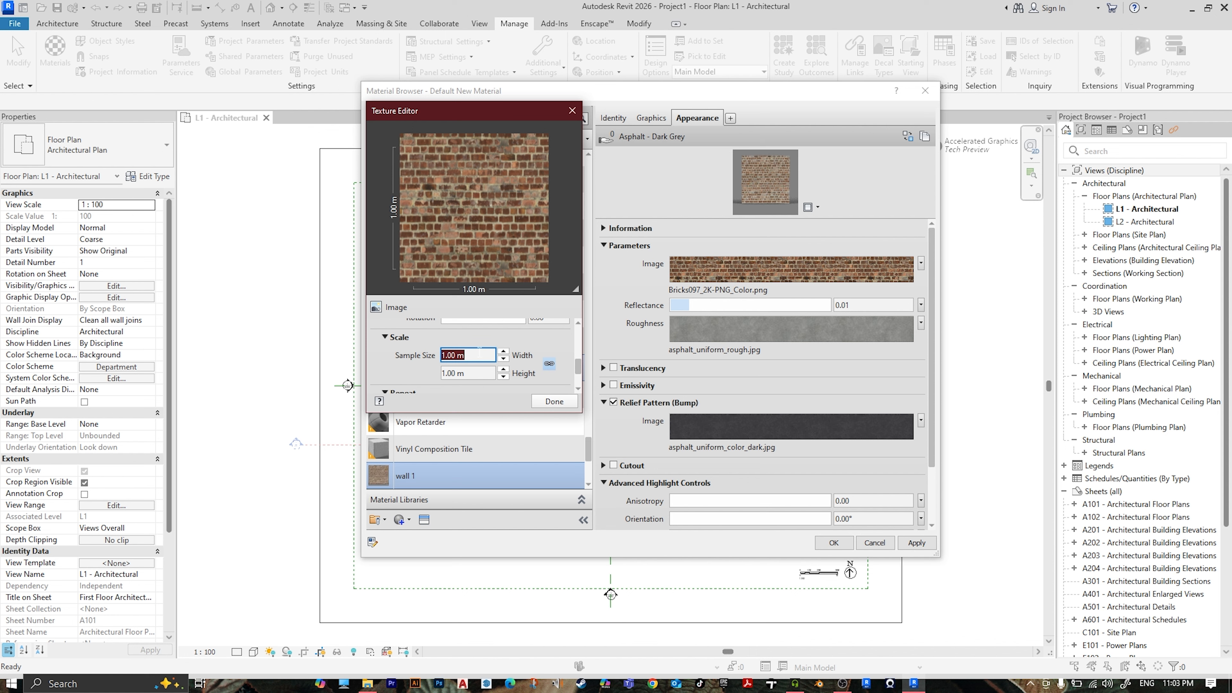
pyautogui.write('2')
pyautogui.press('Return')
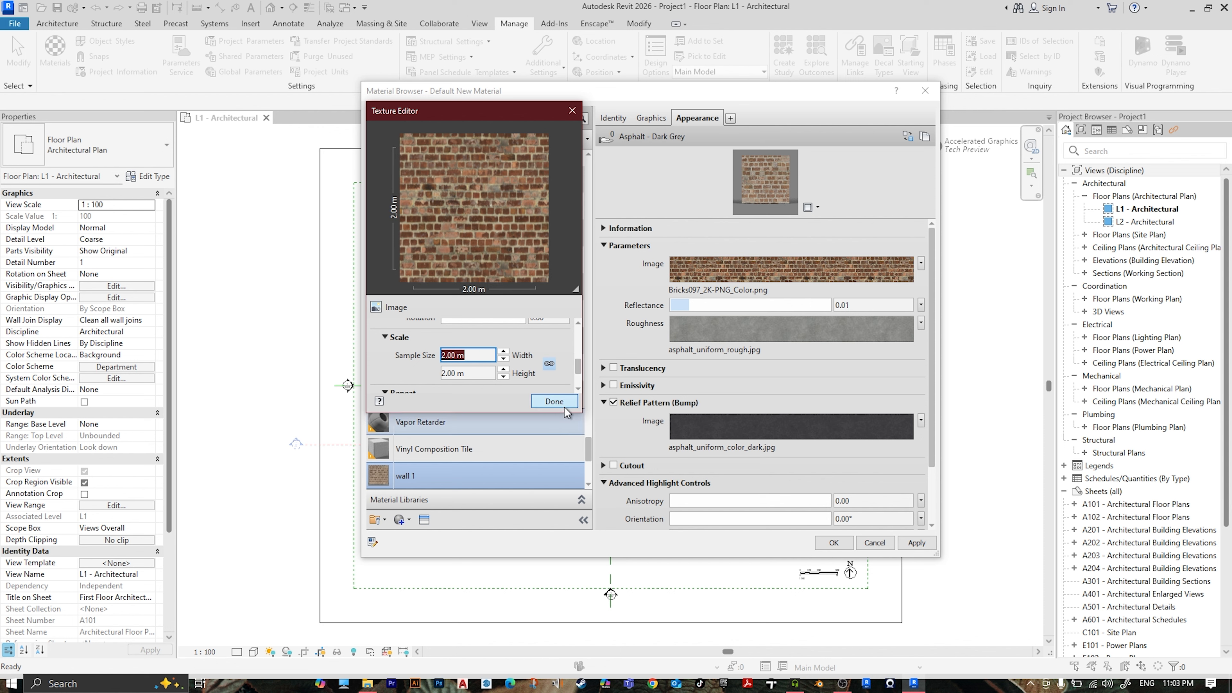
pyautogui.click(554, 403)
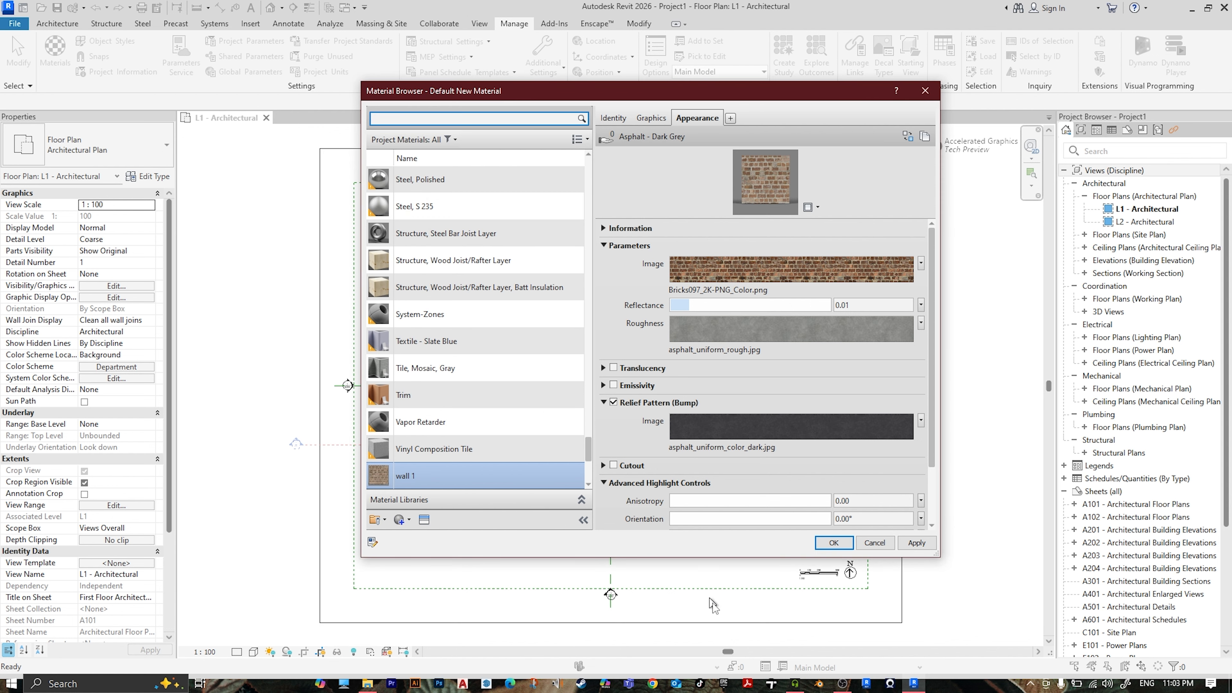
# - Assign Bricks097_2K-PNG_Roughness.png from the pbr folder as the roughness image
pyautogui.click(367, 683)
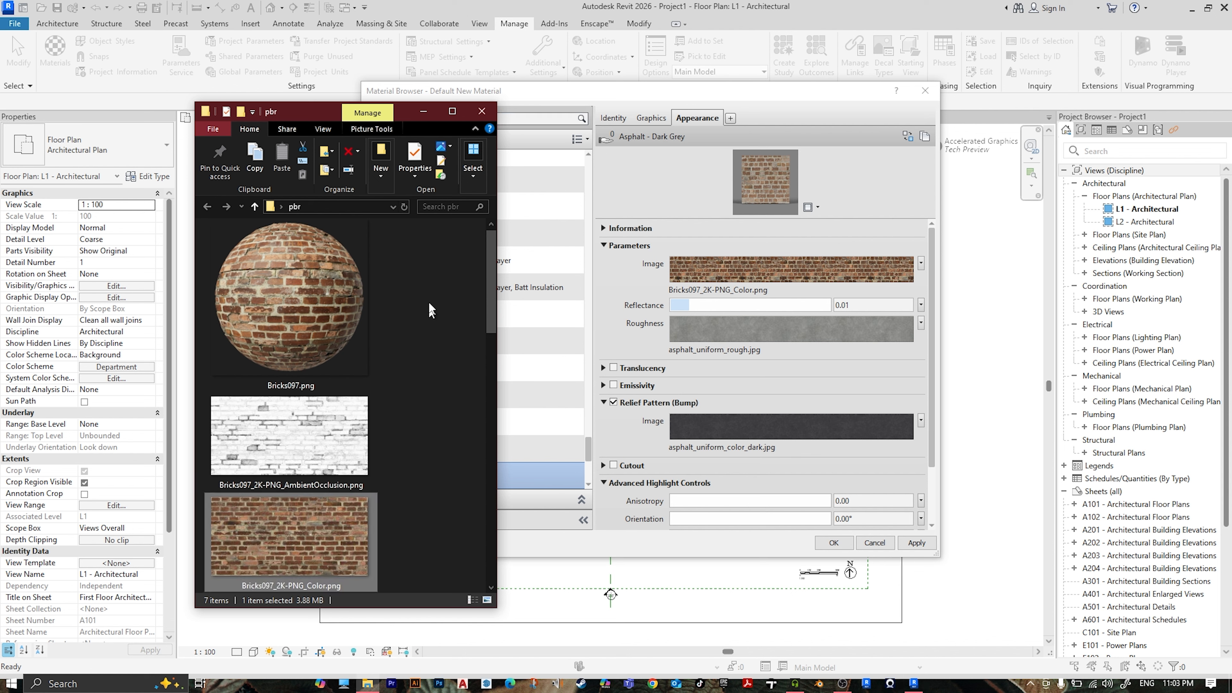
pyautogui.scroll(-3, 377, 420)
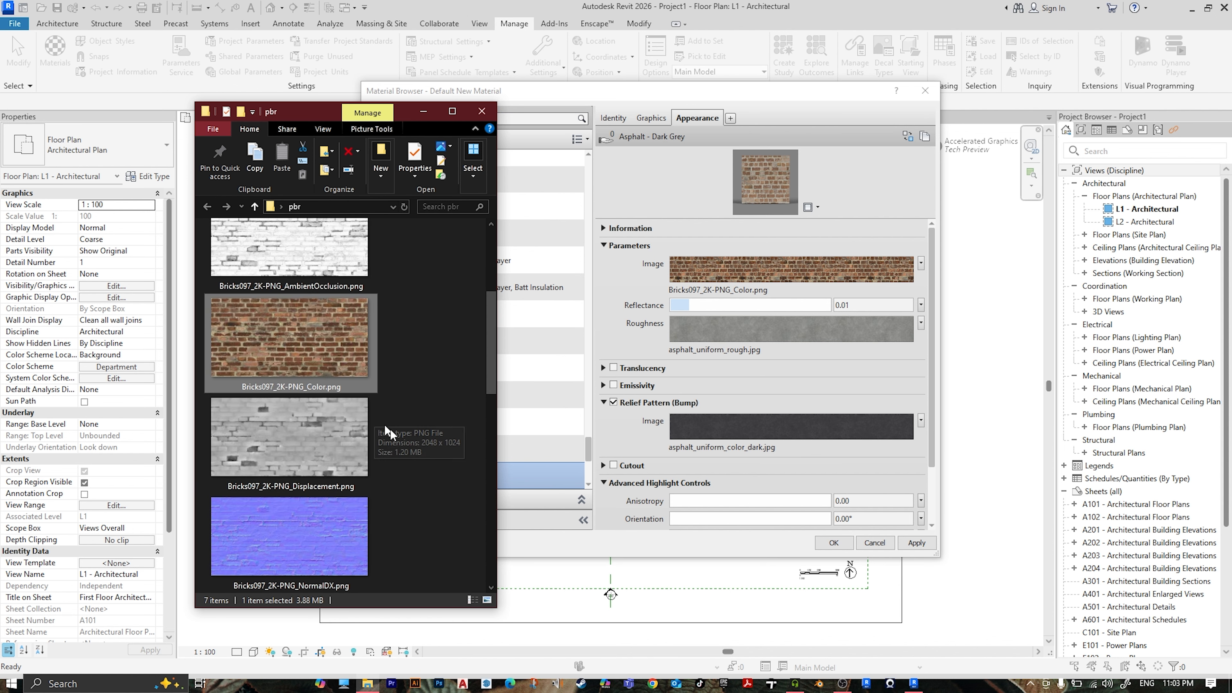
pyautogui.scroll(-2, 373, 439)
pyautogui.click(337, 542)
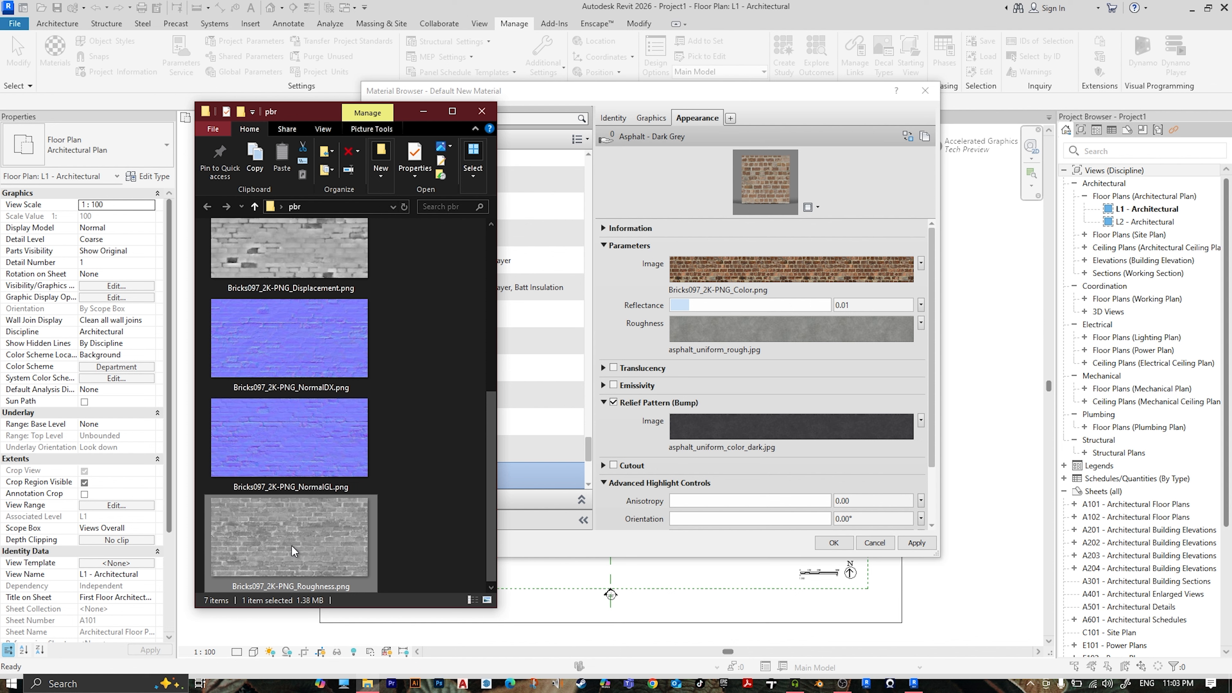
pyautogui.moveTo(290, 545); pyautogui.dragTo(815, 340)
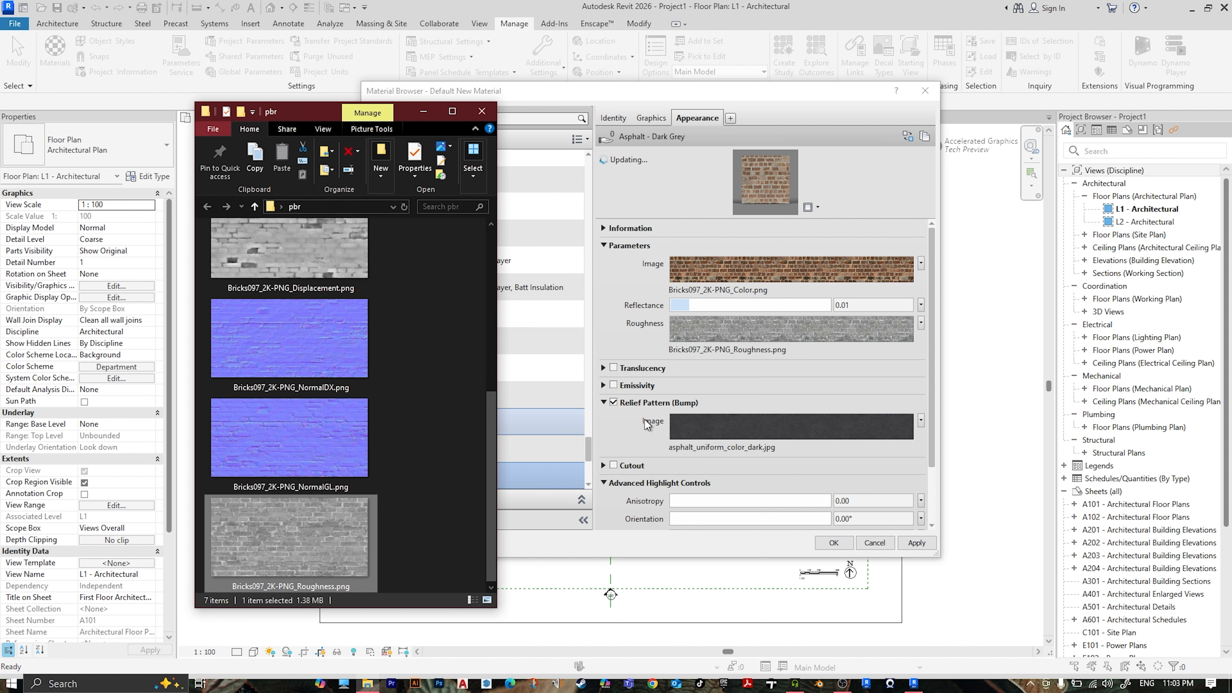
# - Examine the scale and data type settings of the current bump image in an enlarged Texture Editor
pyautogui.click(715, 433)
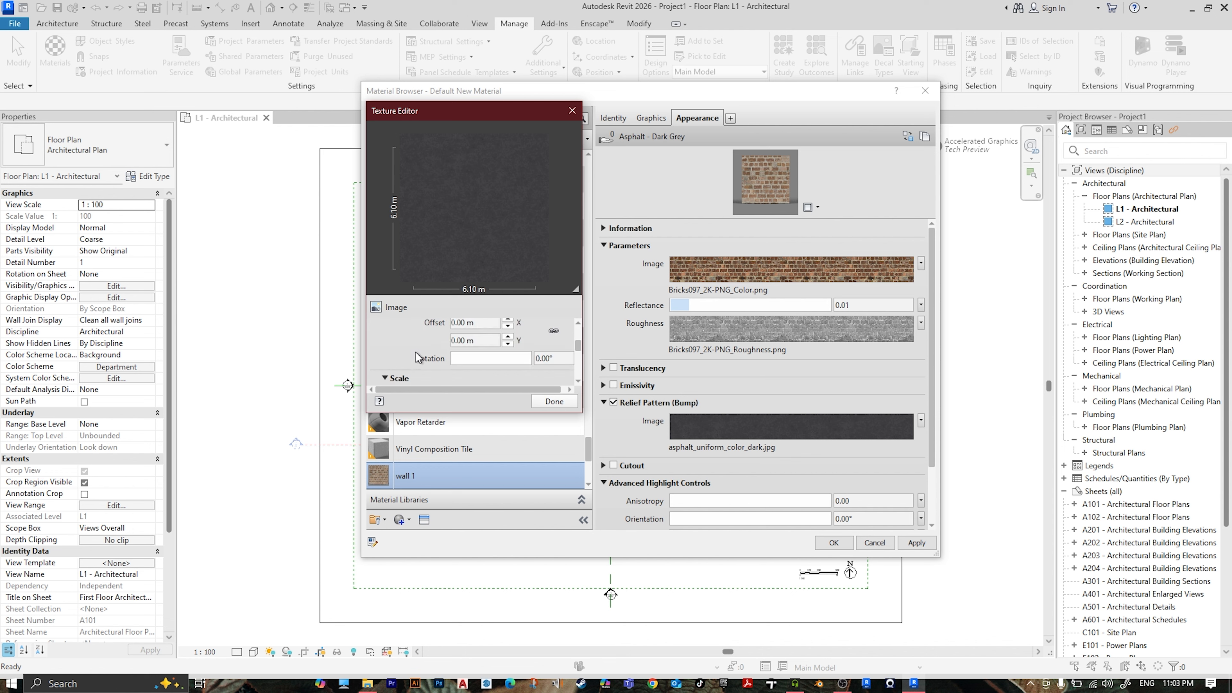
pyautogui.scroll(-5, 416, 357)
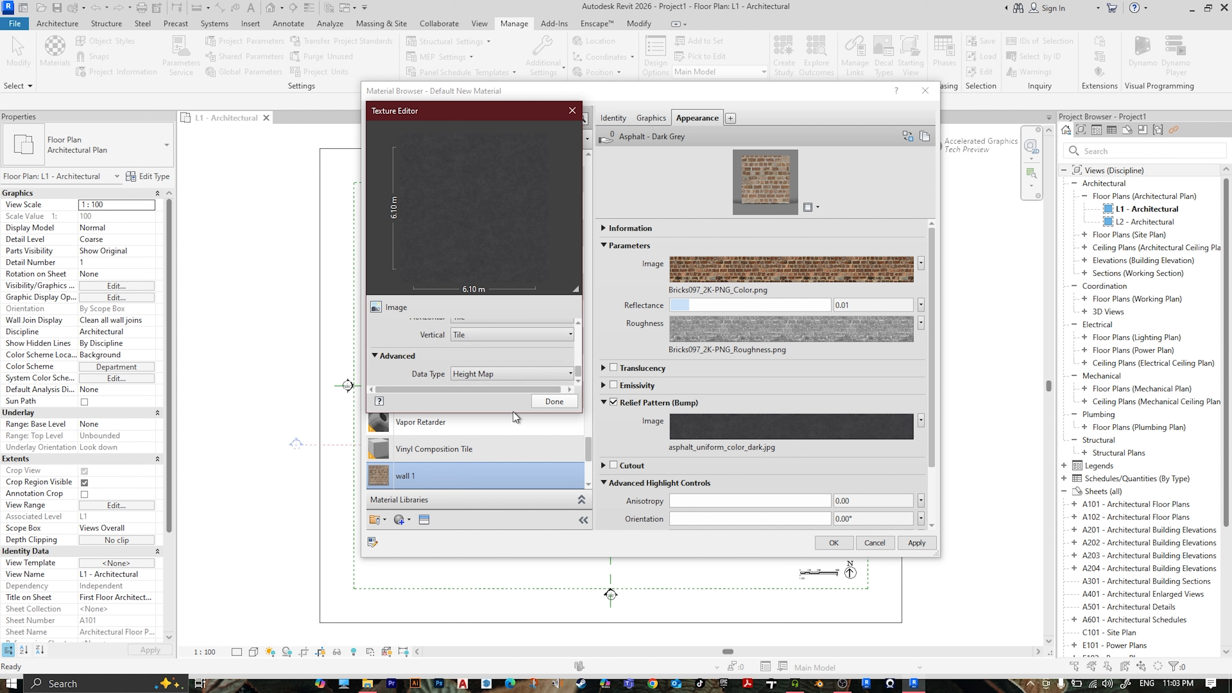
pyautogui.moveTo(494, 416); pyautogui.dragTo(493, 595)
pyautogui.moveTo(583, 439); pyautogui.dragTo(852, 439)
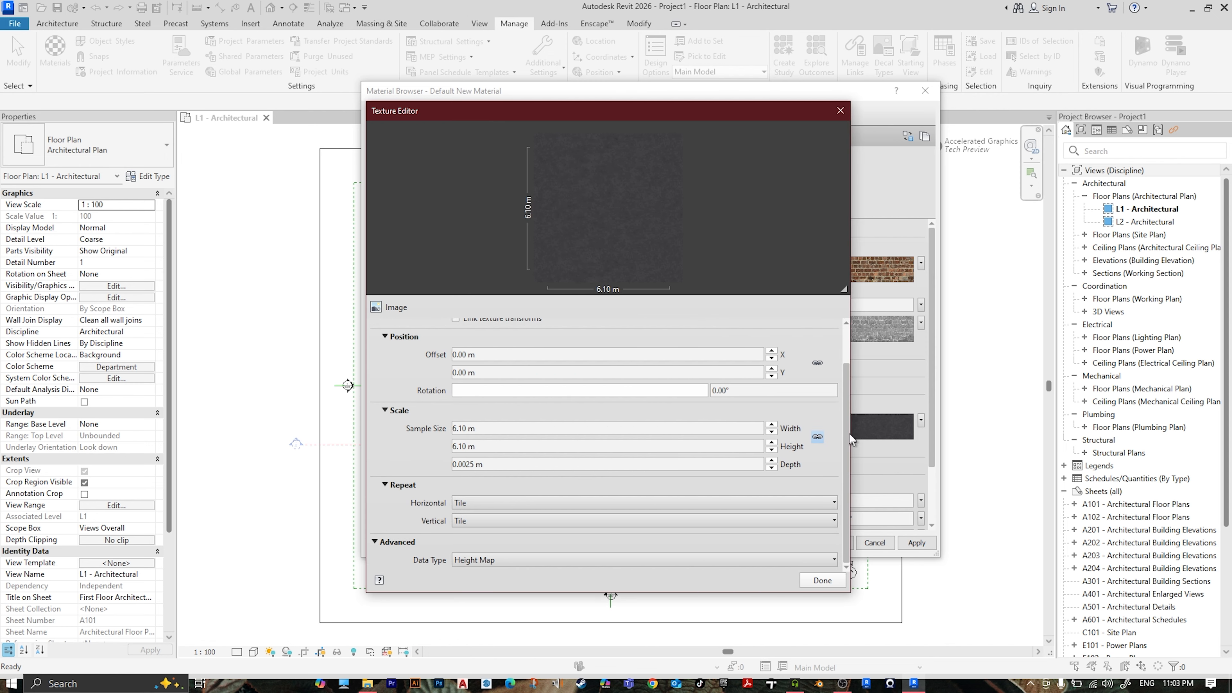
pyautogui.click(840, 110)
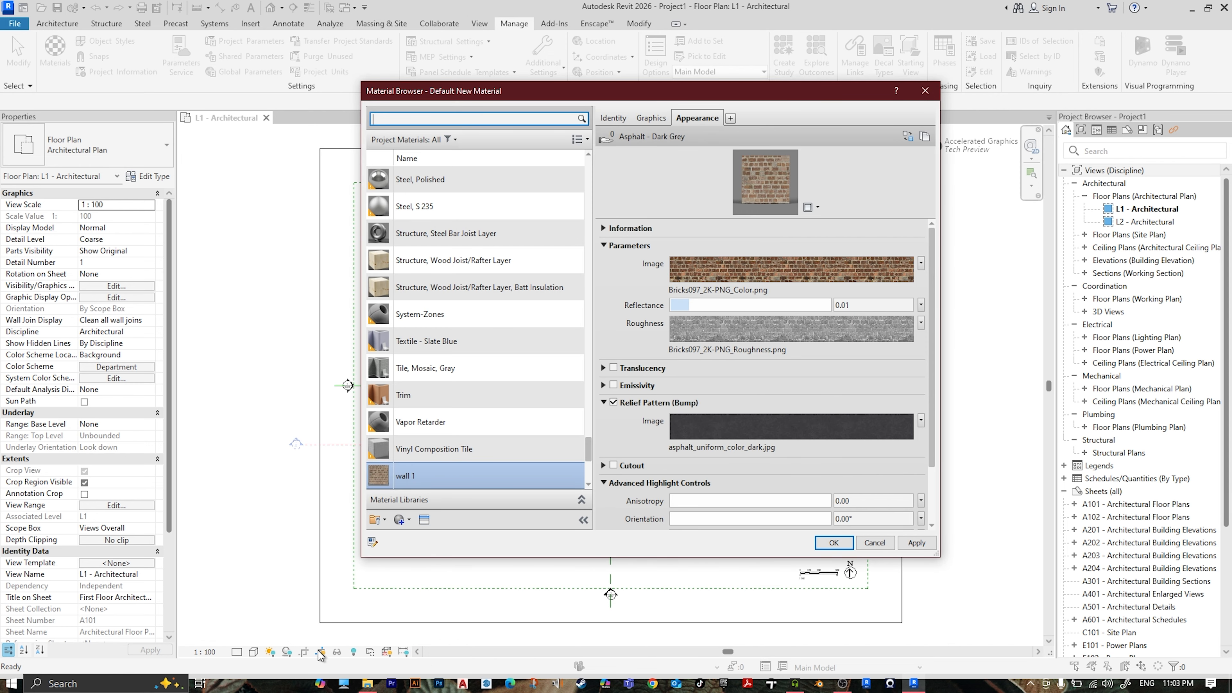
# - Assign Bricks097_2K-PNG_NormalGL.png from the pbr folder as the Relief Pattern (Bump) image
pyautogui.click(367, 683)
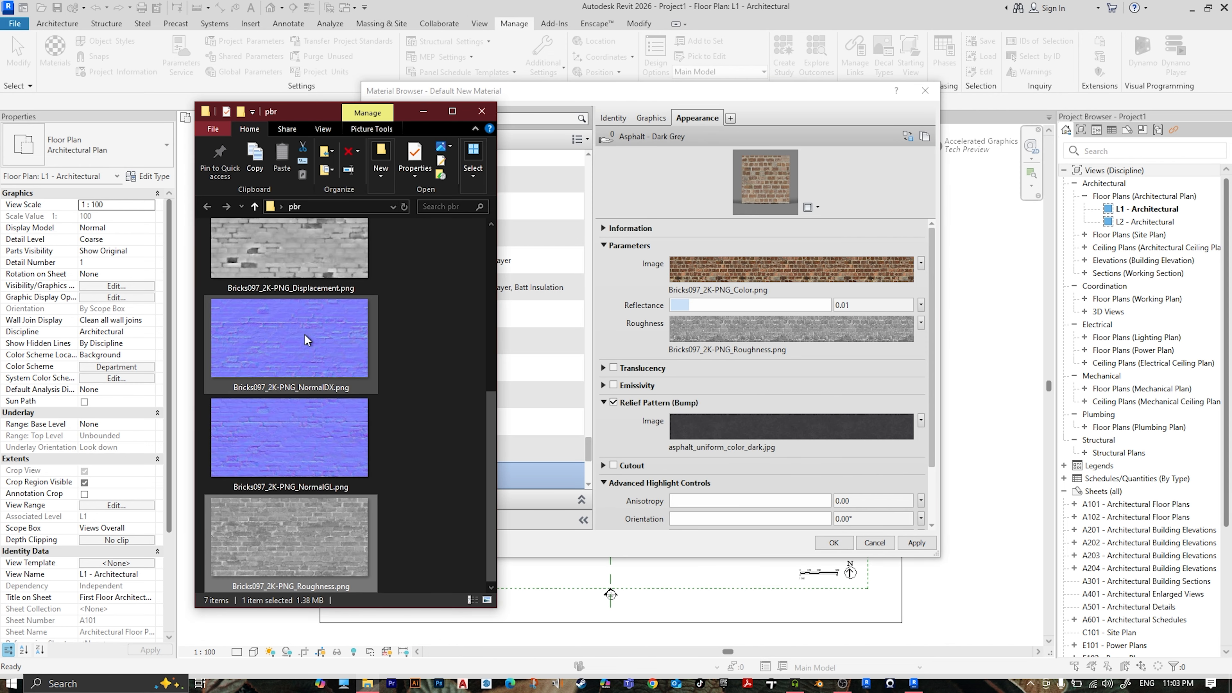
pyautogui.click(299, 429)
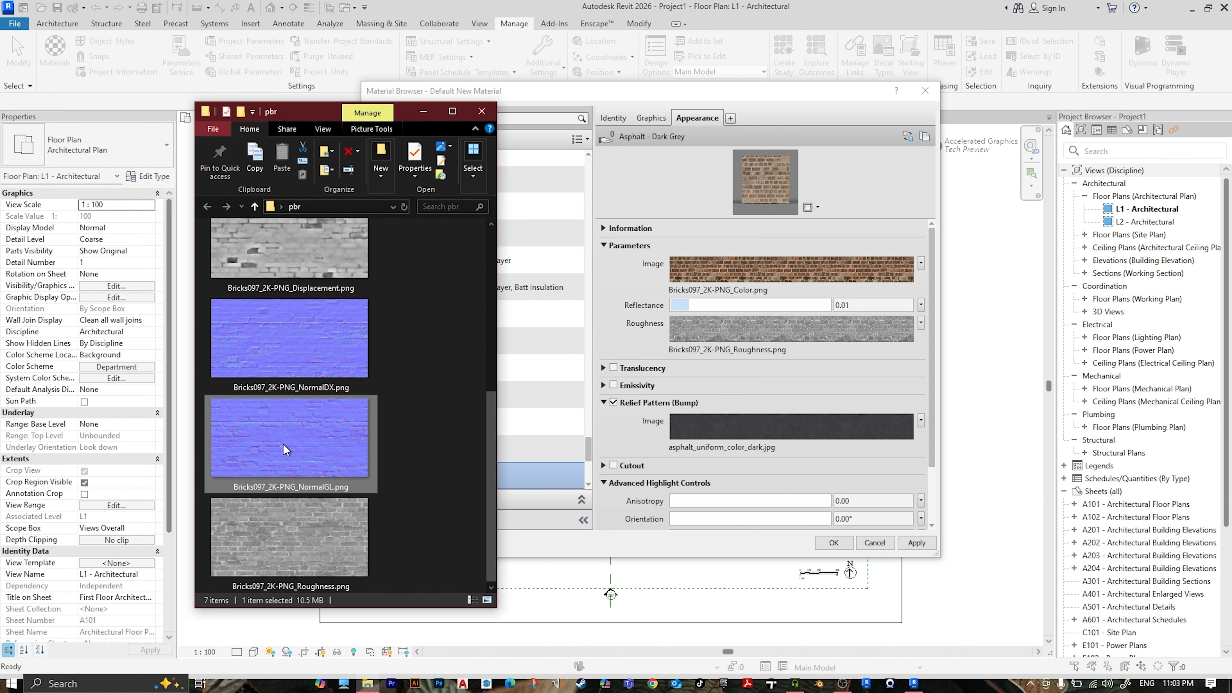
pyautogui.moveTo(286, 449); pyautogui.dragTo(766, 432)
# - Configure the bump texture as a Normal Map with a 2.00 m sample size and a depth amount of about 1.91
pyautogui.click(766, 432)
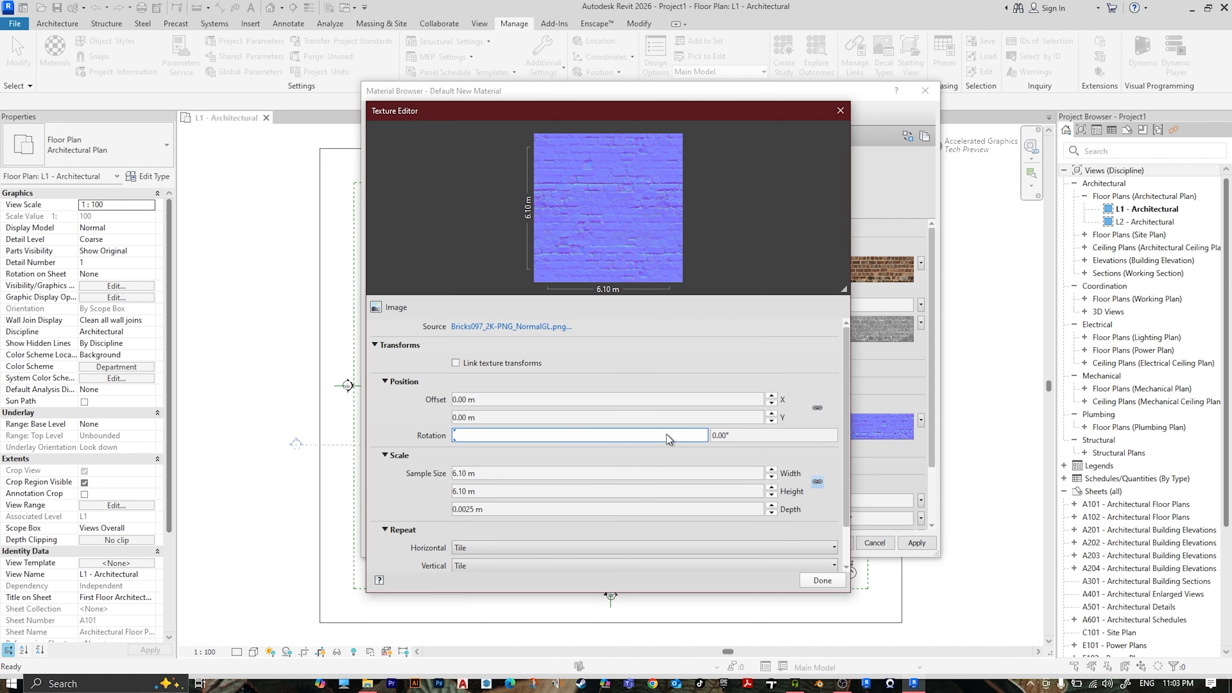
pyautogui.scroll(-2, 426, 502)
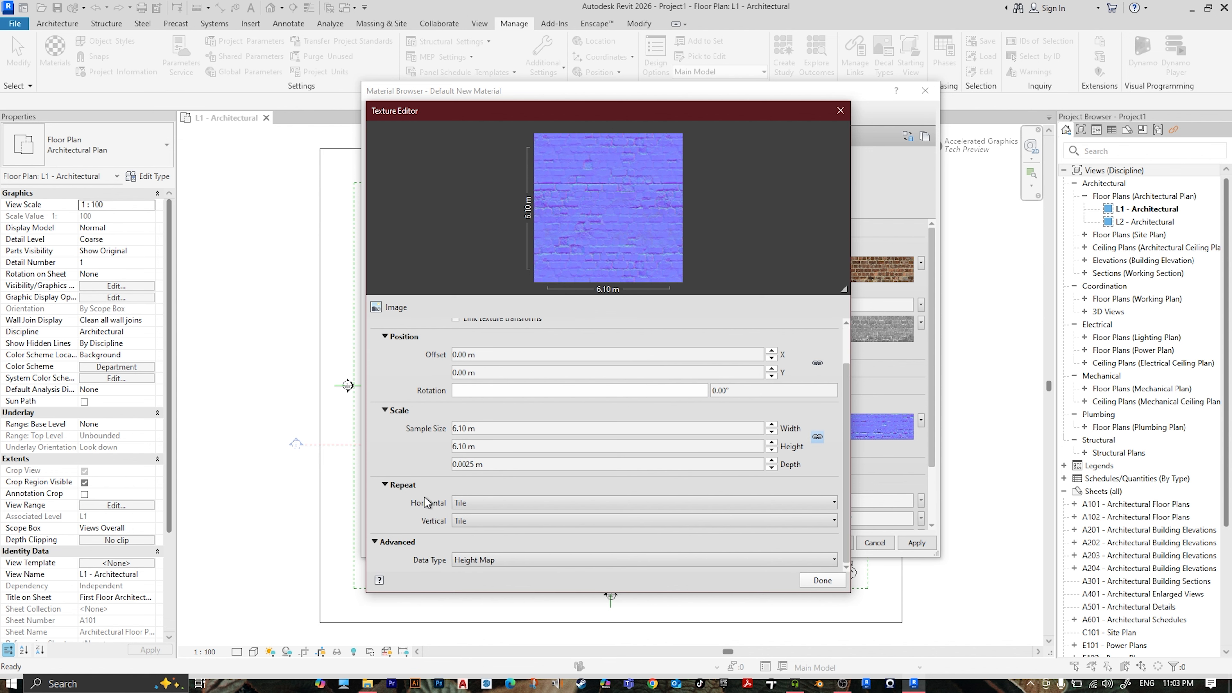
pyautogui.click(505, 562)
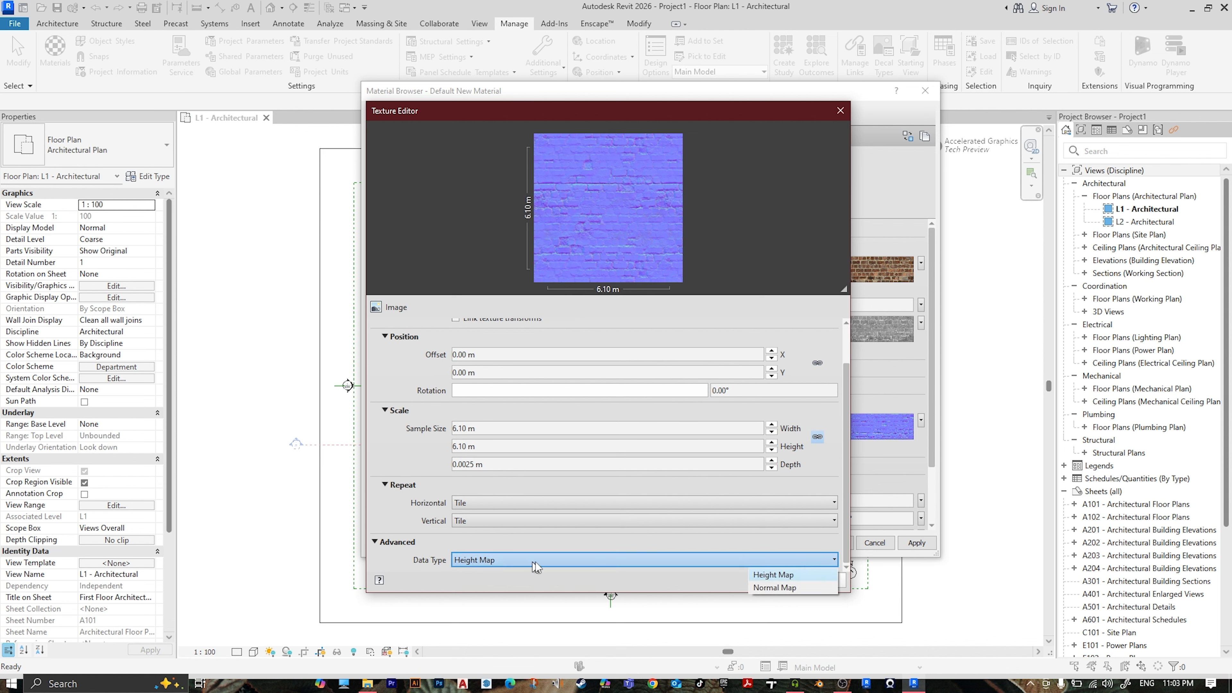
pyautogui.click(791, 588)
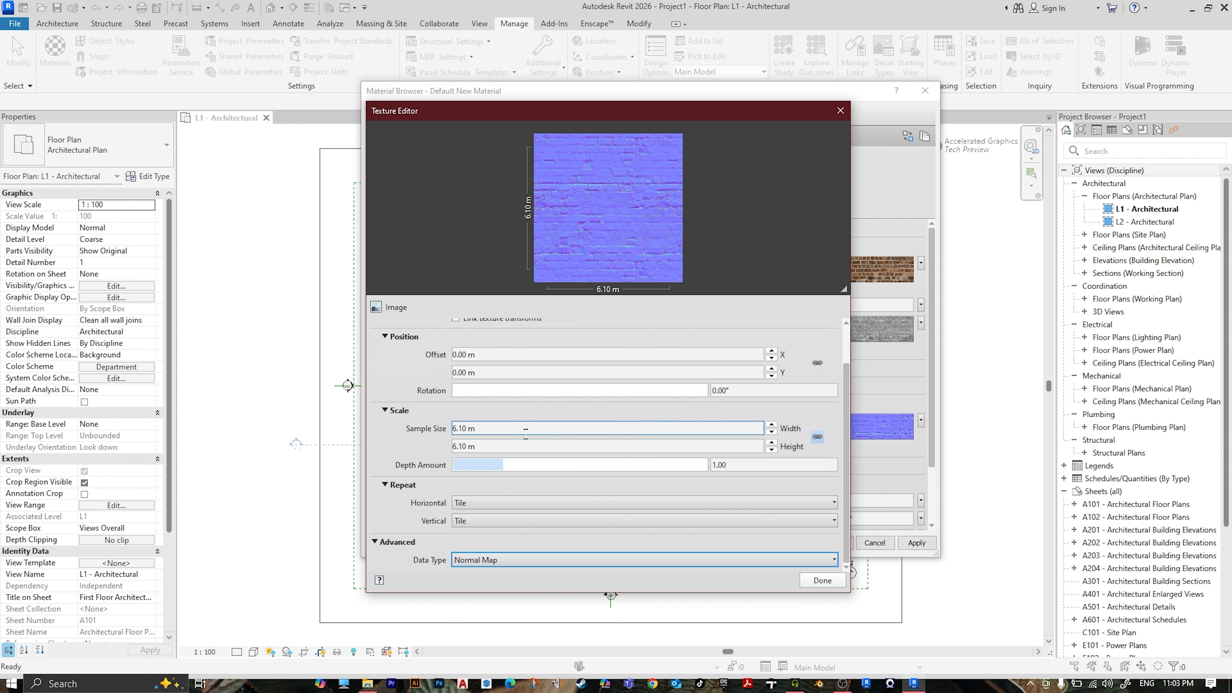
pyautogui.click(508, 429)
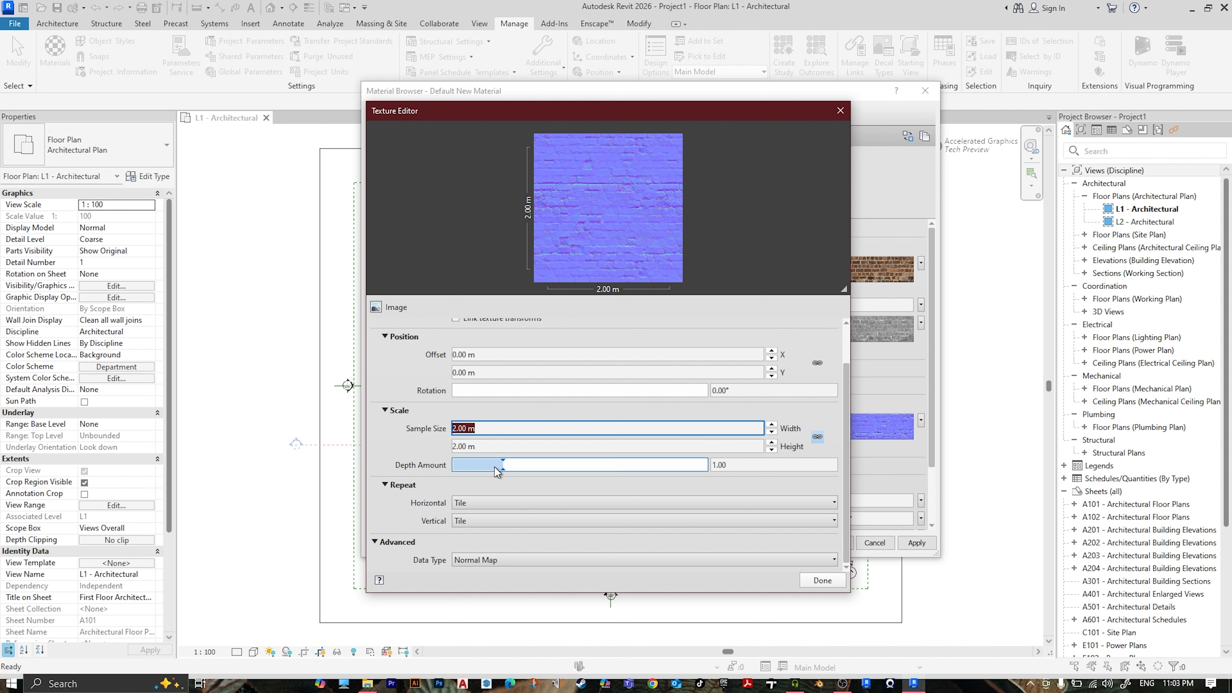
pyautogui.moveTo(499, 472); pyautogui.dragTo(551, 471)
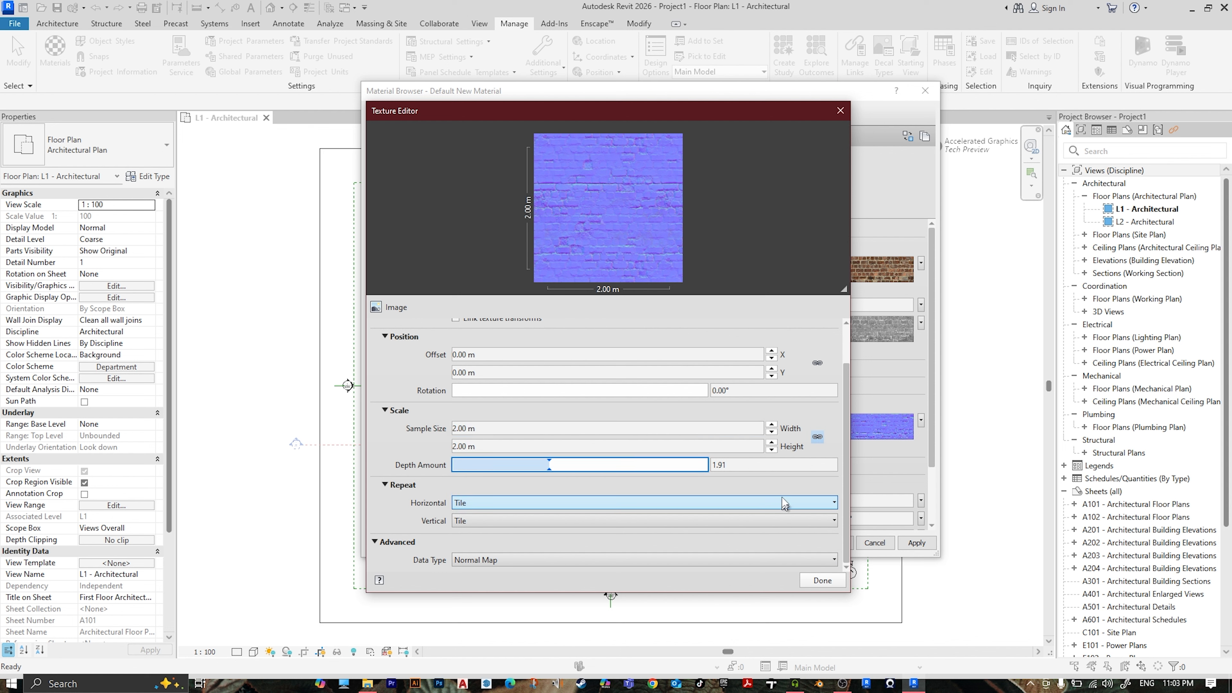
# - Set the normal map's depth amount to 2.5 and finish editing the bump texture
pyautogui.click(737, 465)
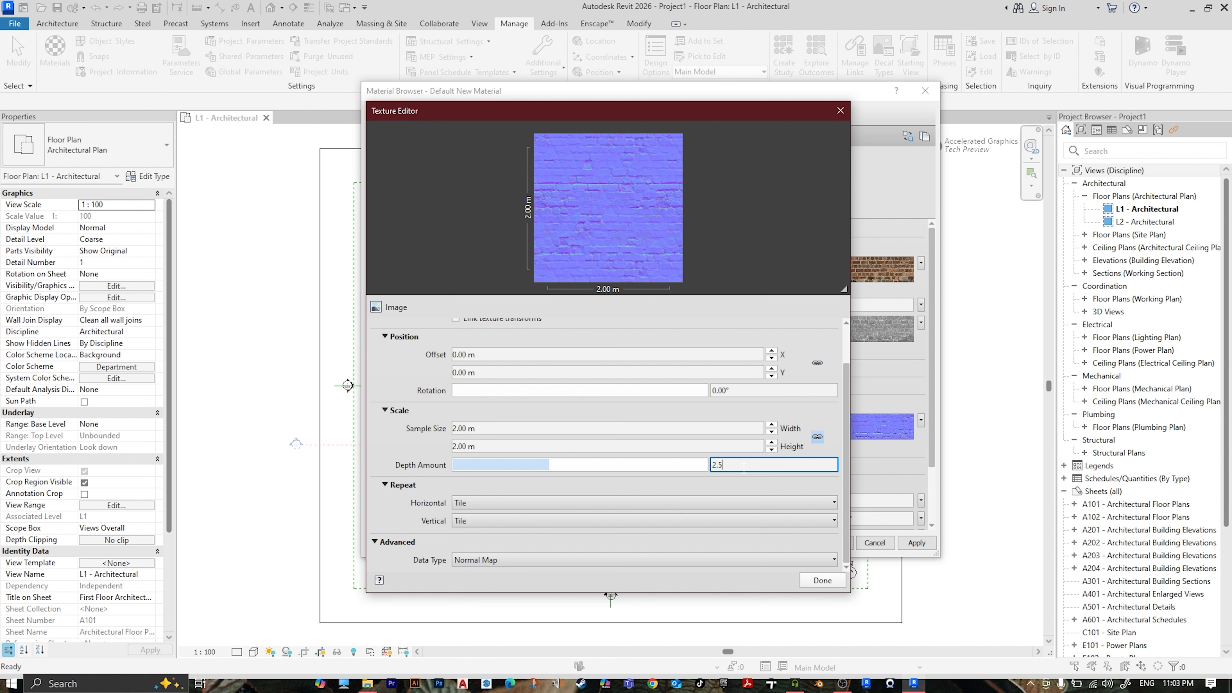
pyautogui.write('2.5')
pyautogui.click(830, 583)
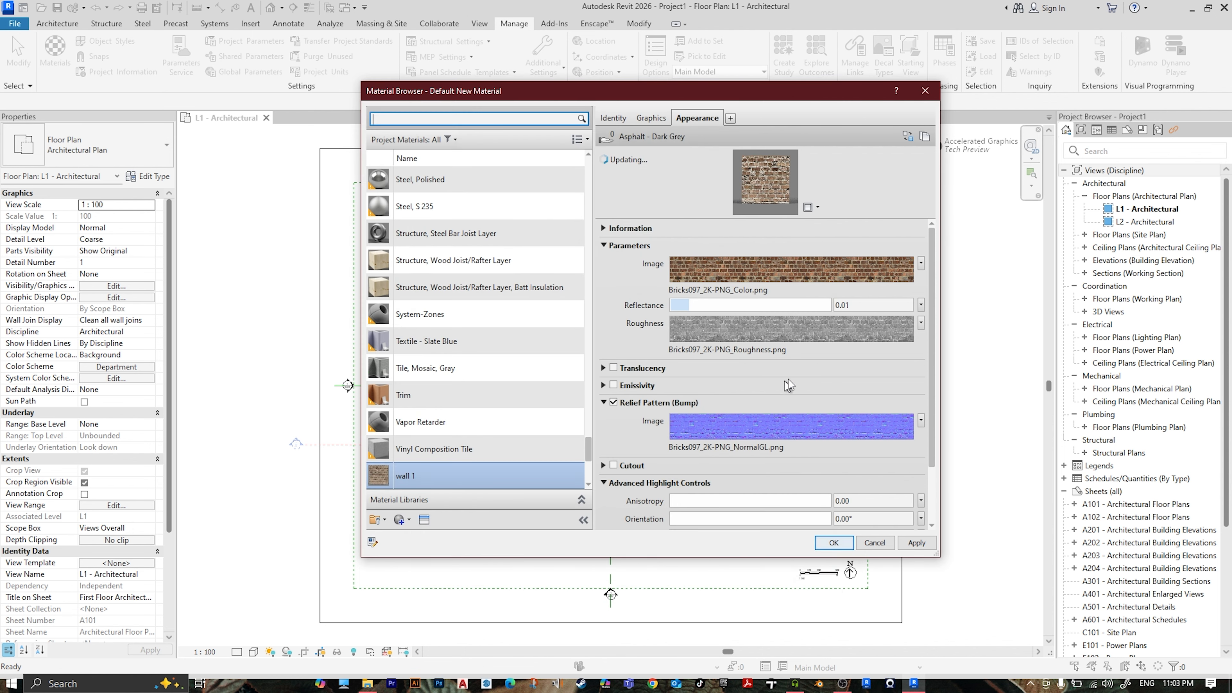
# - Set the roughness texture's sample size to 2.00 m in width and height
pyautogui.click(806, 330)
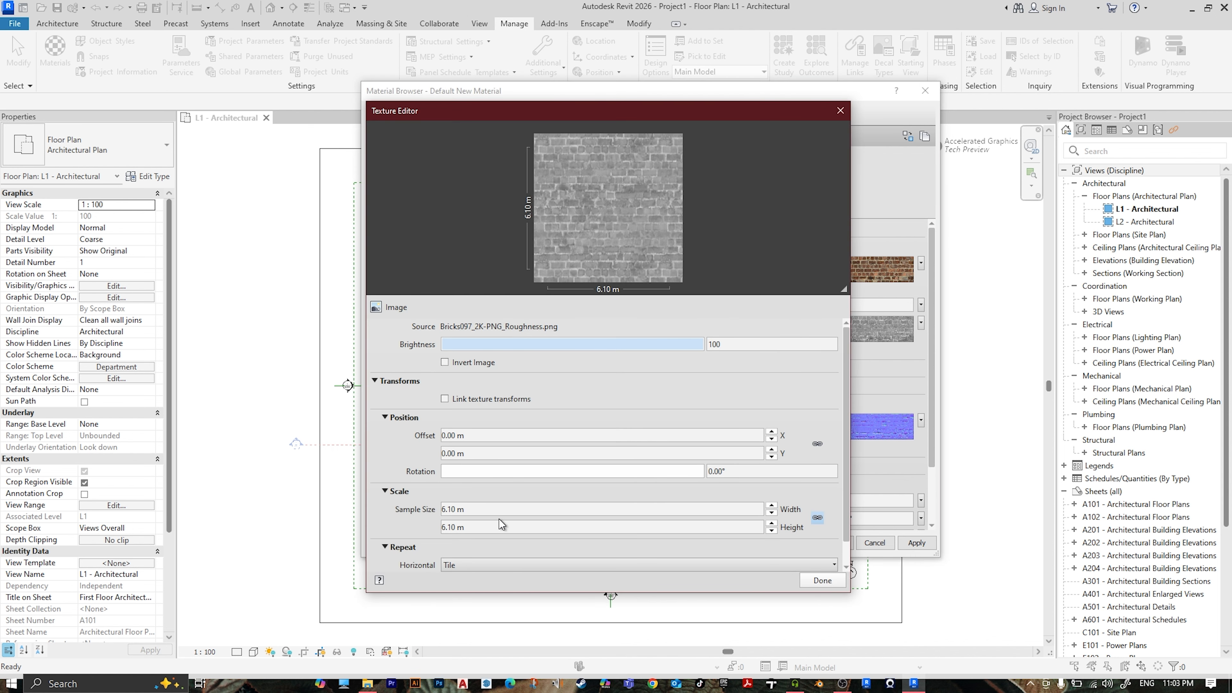
pyautogui.click(501, 508)
pyautogui.write('2')
pyautogui.press('Return')
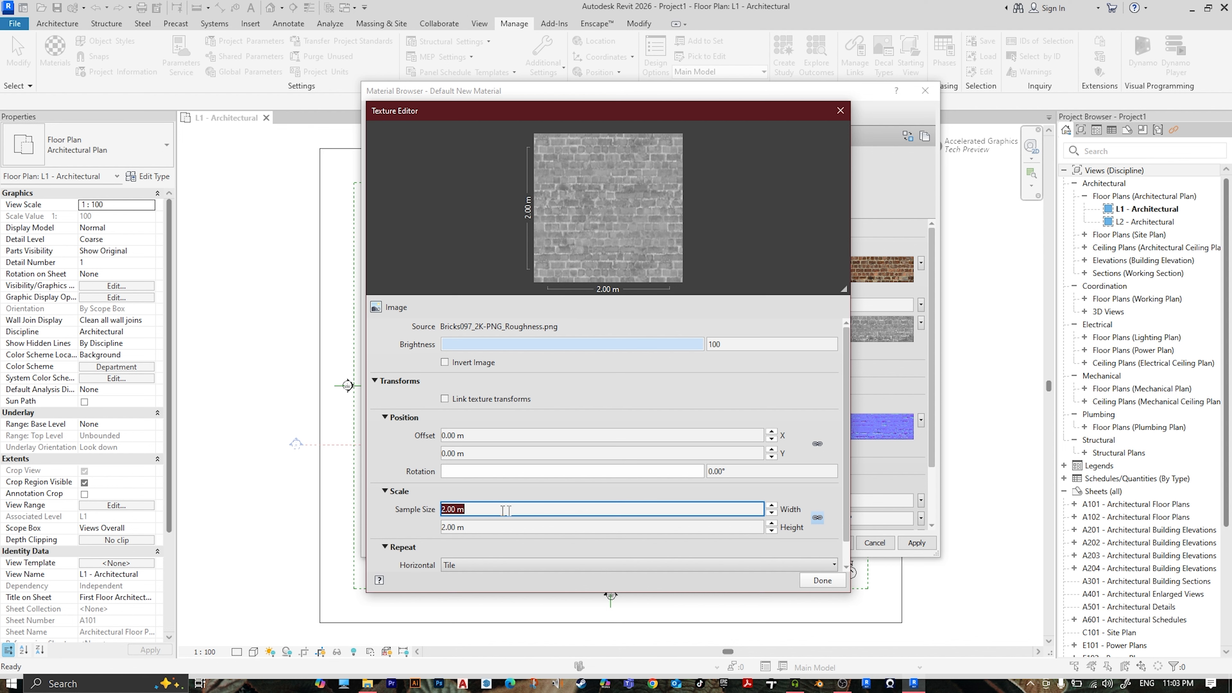
pyautogui.click(823, 580)
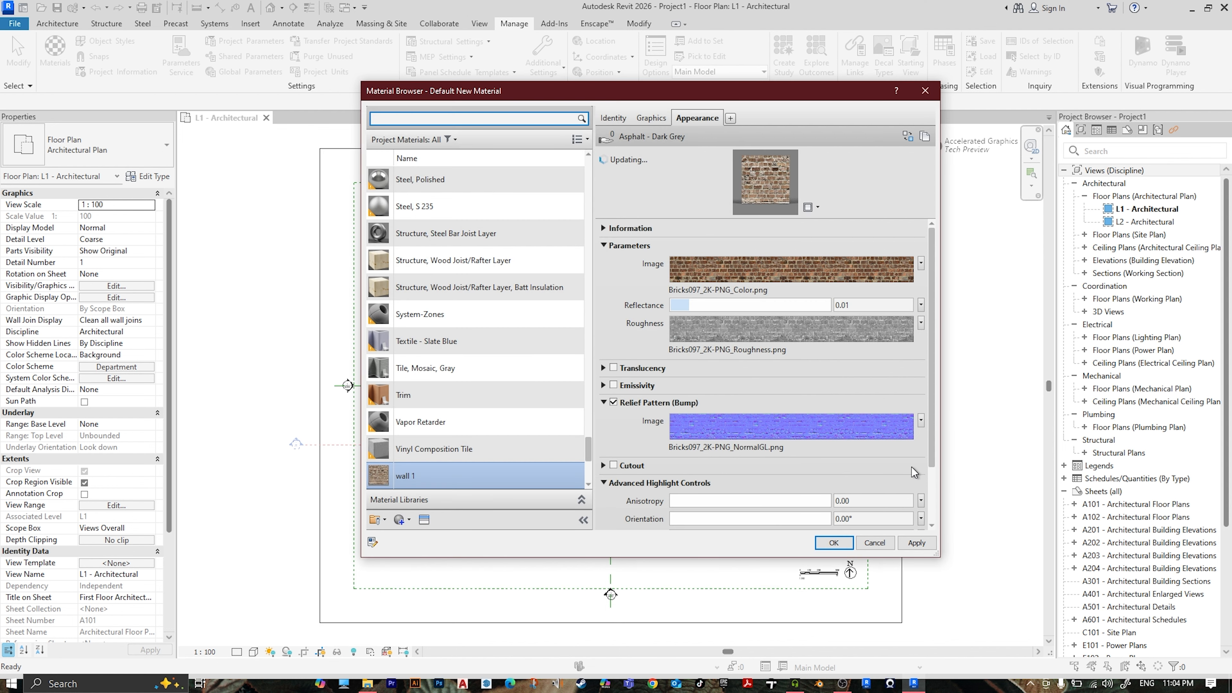
# - Assign Bricks097_2K-PNG_Displacement.png from the pbr folder as the Advanced Highlight Controls image and save the material
pyautogui.scroll(-3, 912, 473)
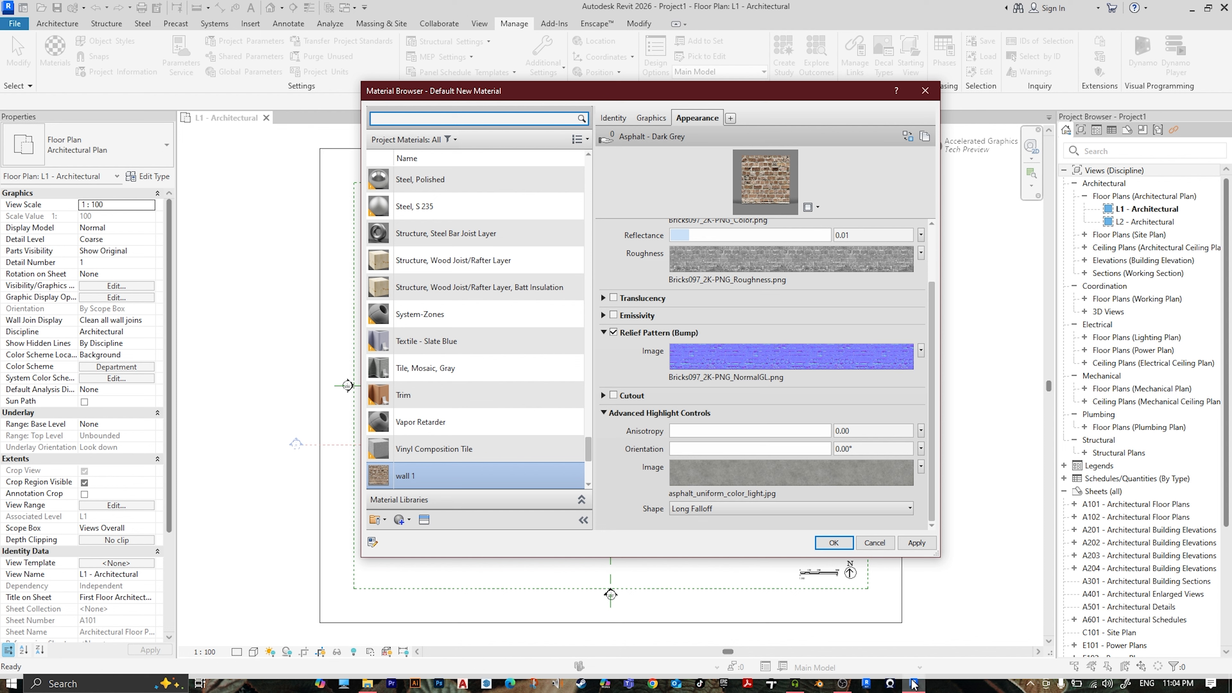
pyautogui.click(367, 684)
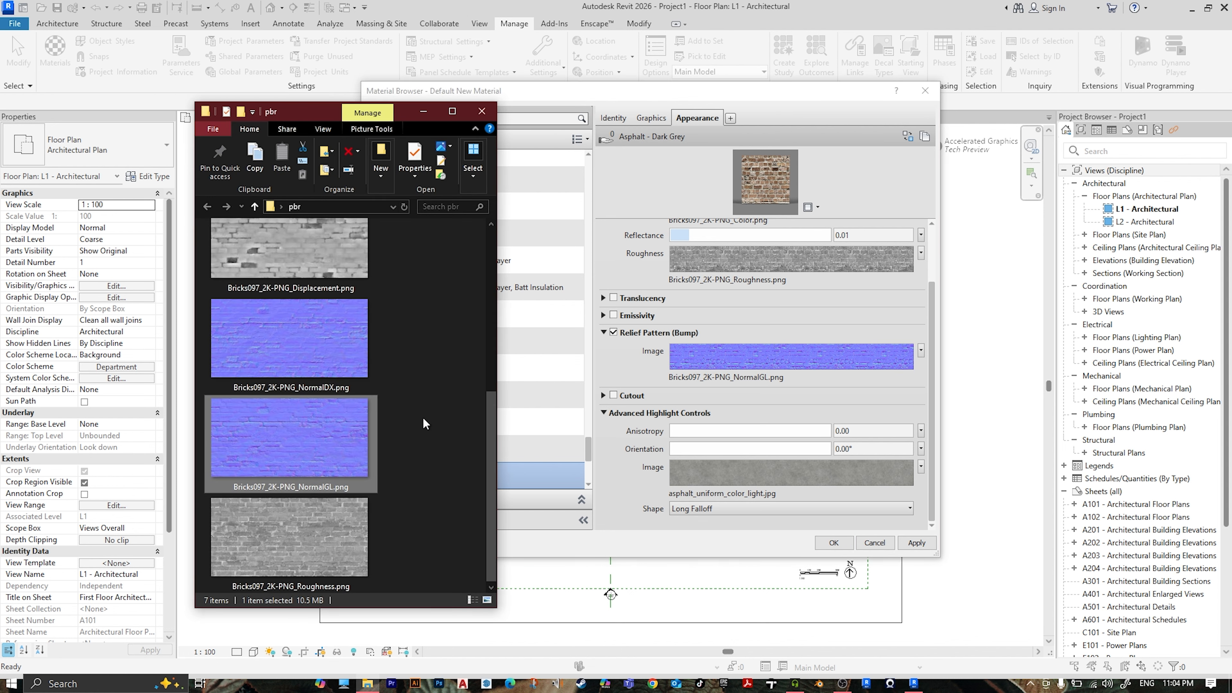
pyautogui.scroll(3, 439, 525)
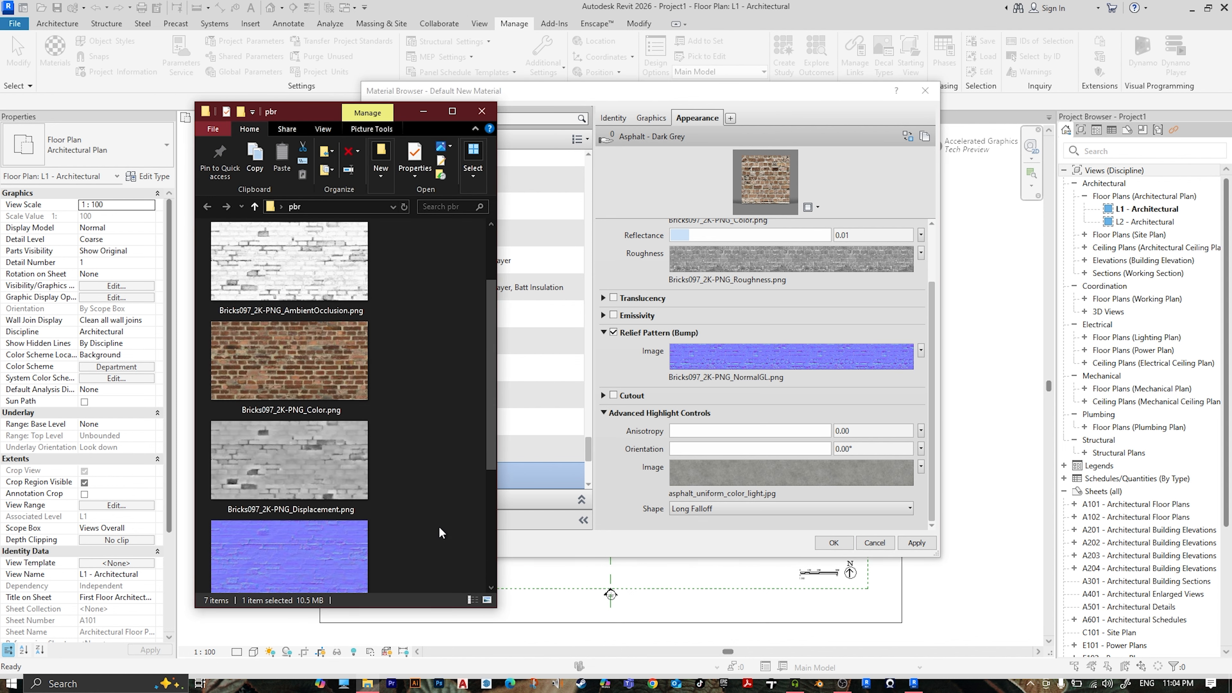
pyautogui.click(281, 279)
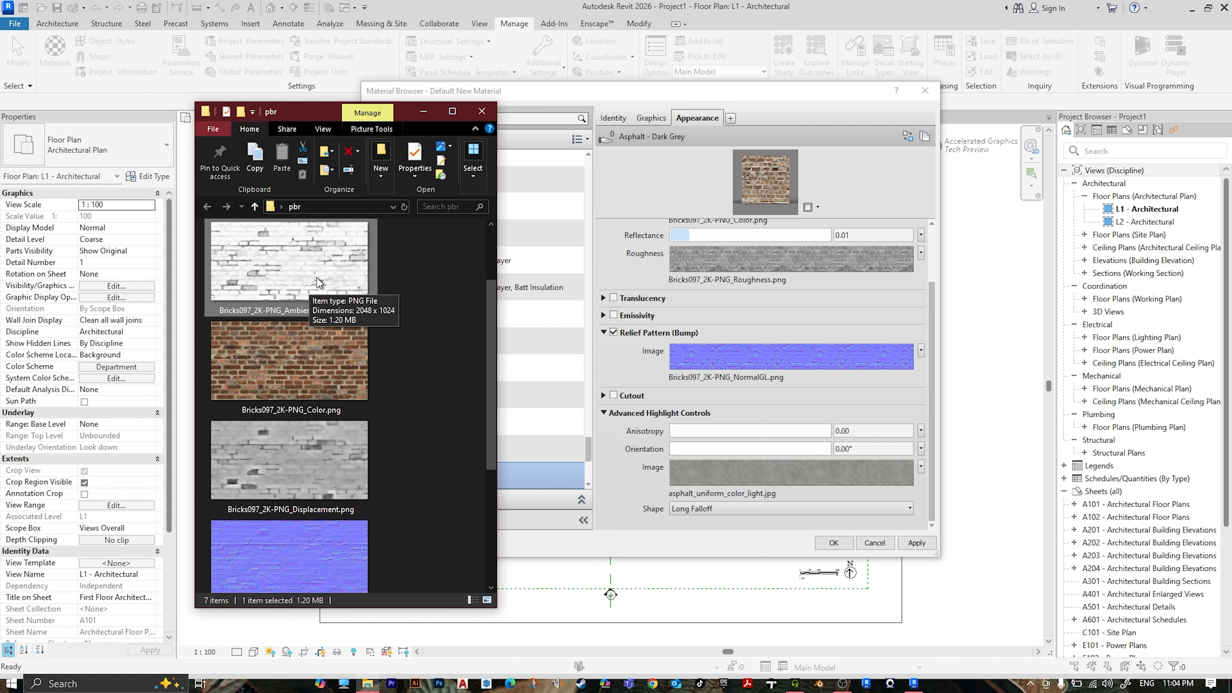
pyautogui.click(316, 465)
pyautogui.moveTo(262, 451); pyautogui.dragTo(784, 473)
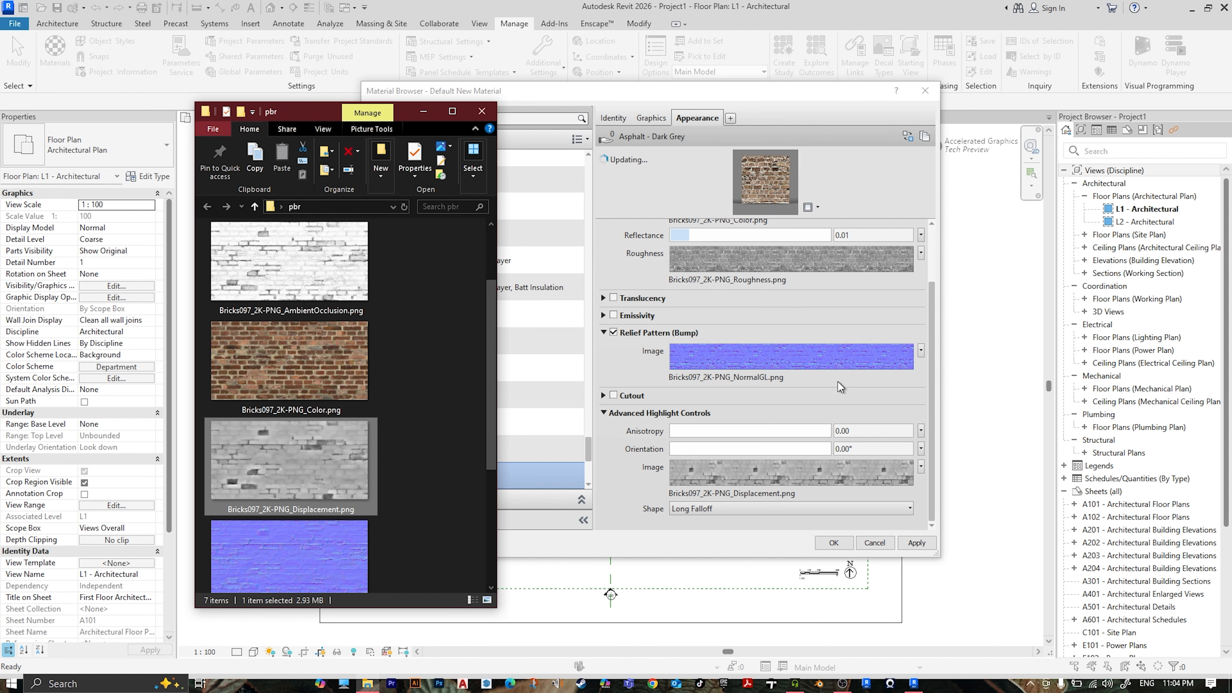
pyautogui.scroll(3, 837, 382)
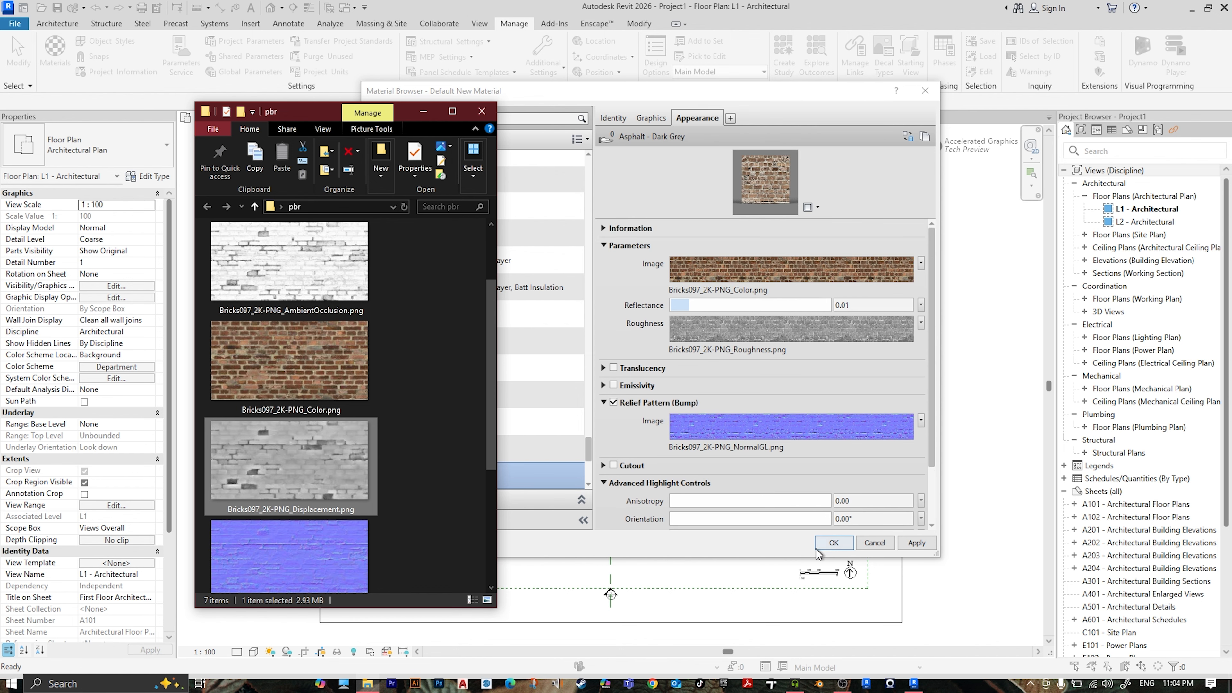
pyautogui.click(916, 543)
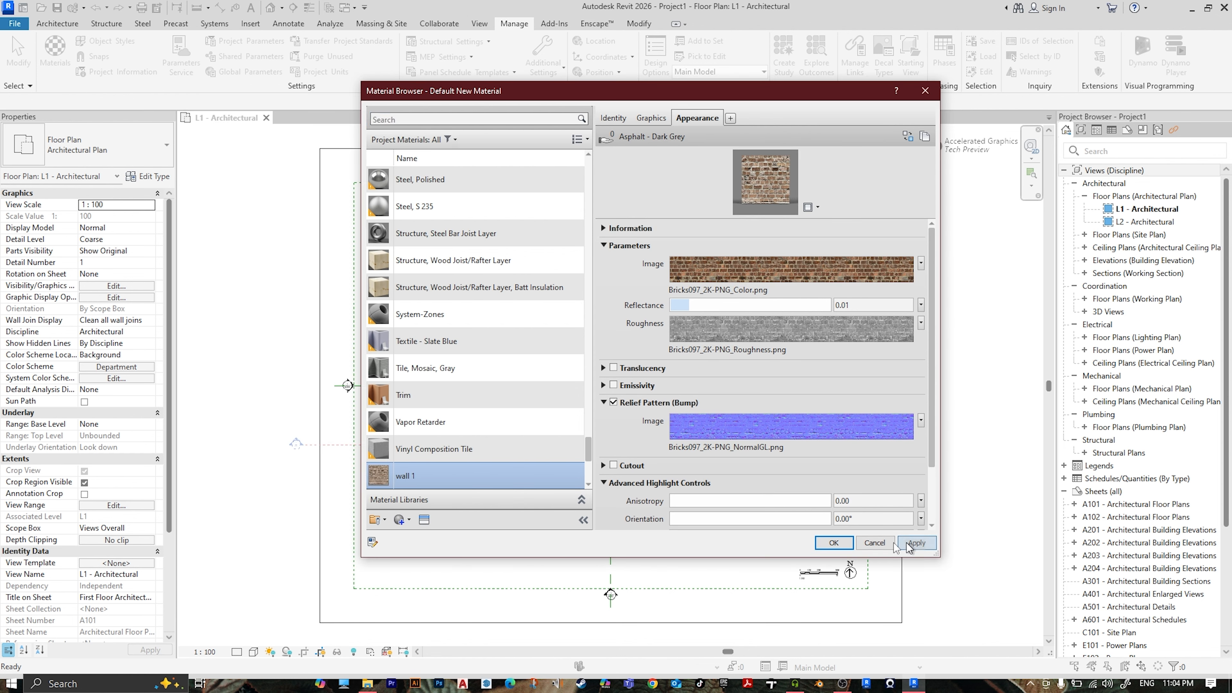
pyautogui.click(833, 542)
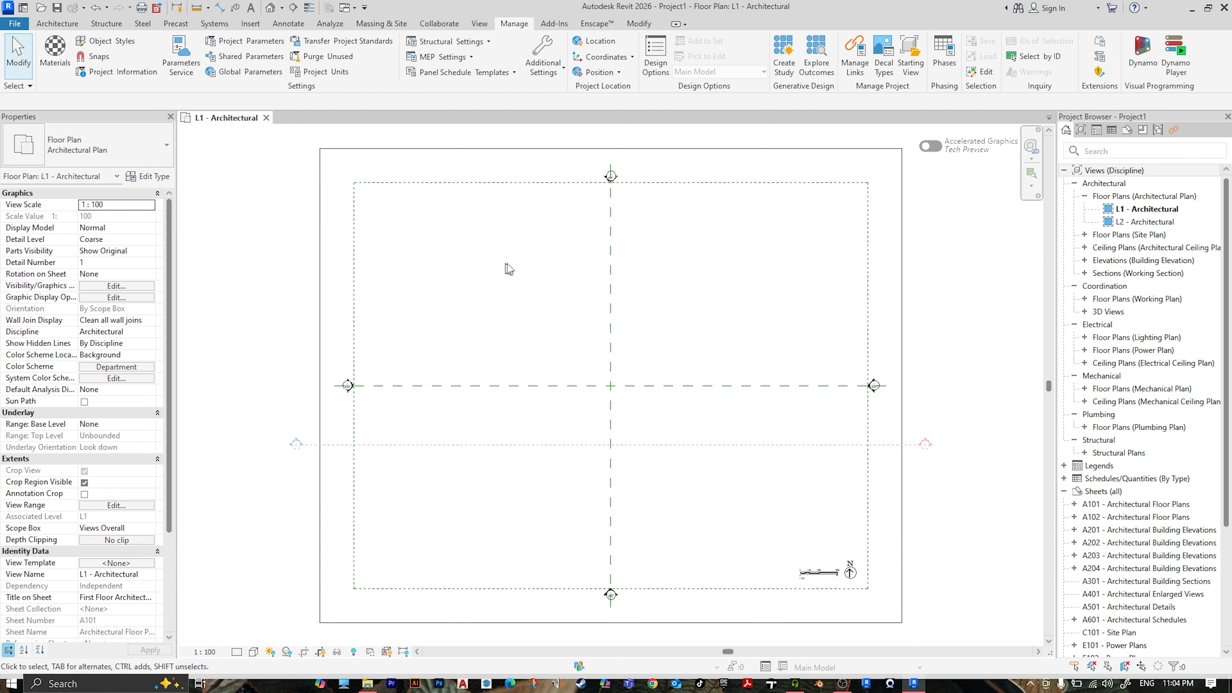
# - Draw a horizontal Generic - 200mm wall 24 m long in the upper-left part of the L1 floor plan
pyautogui.click(57, 23)
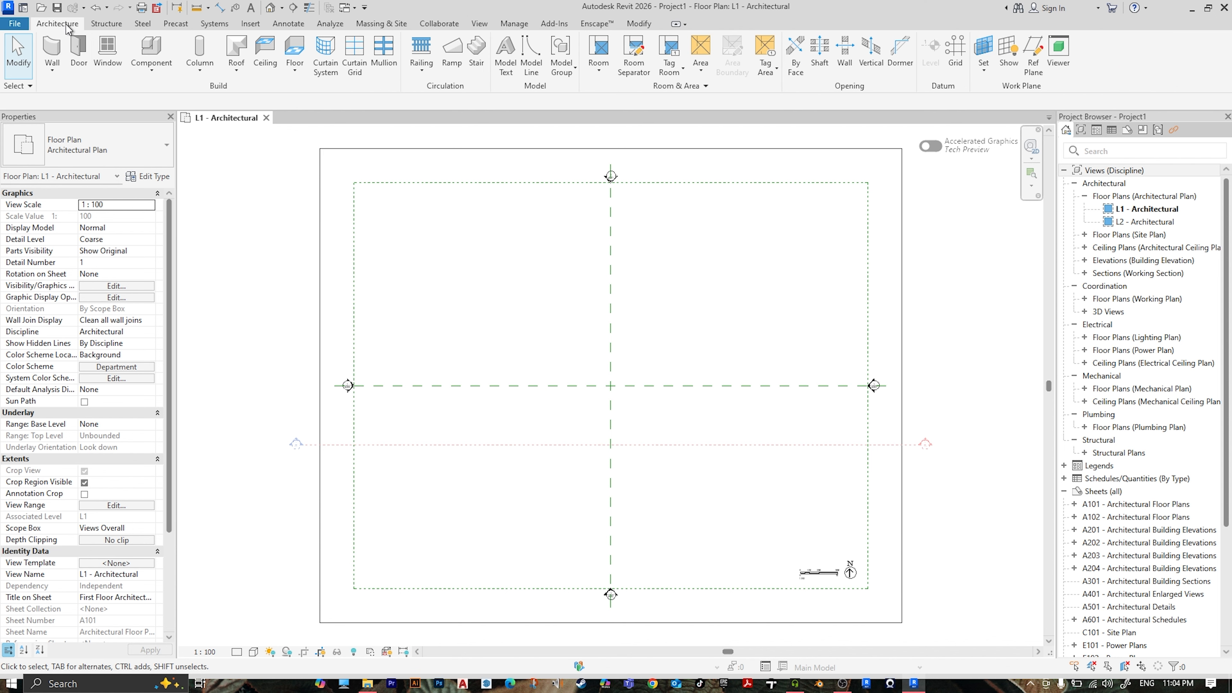
pyautogui.click(54, 72)
pyautogui.click(95, 93)
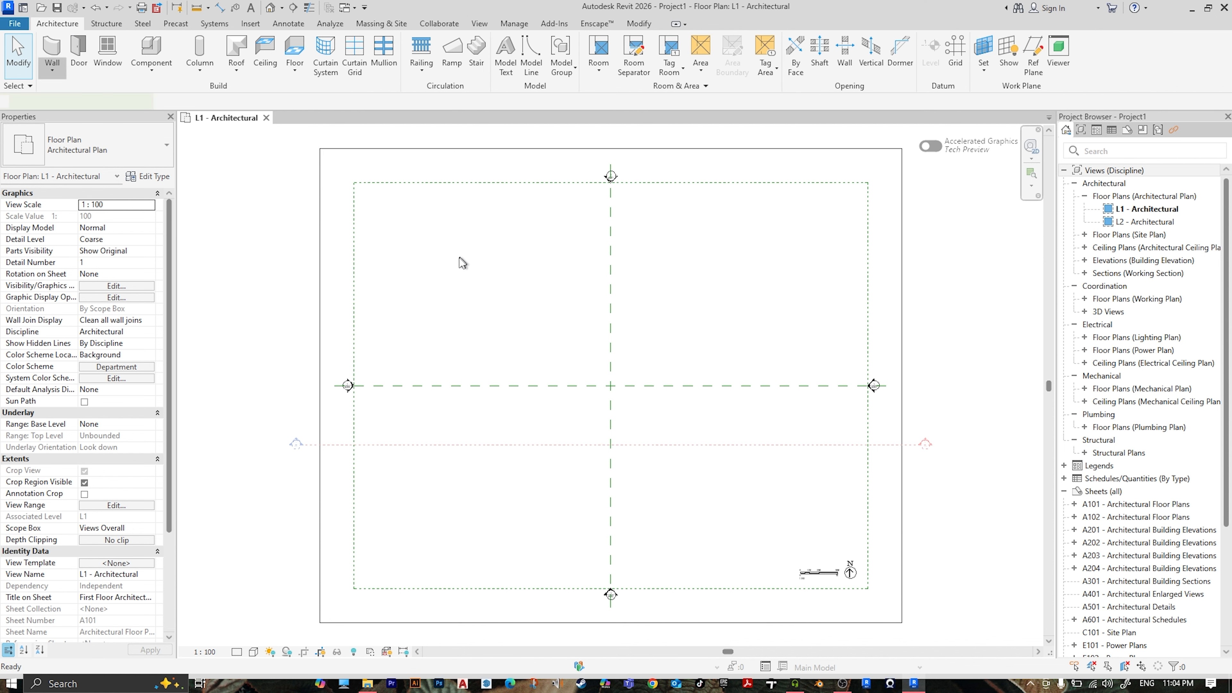
pyautogui.click(423, 278)
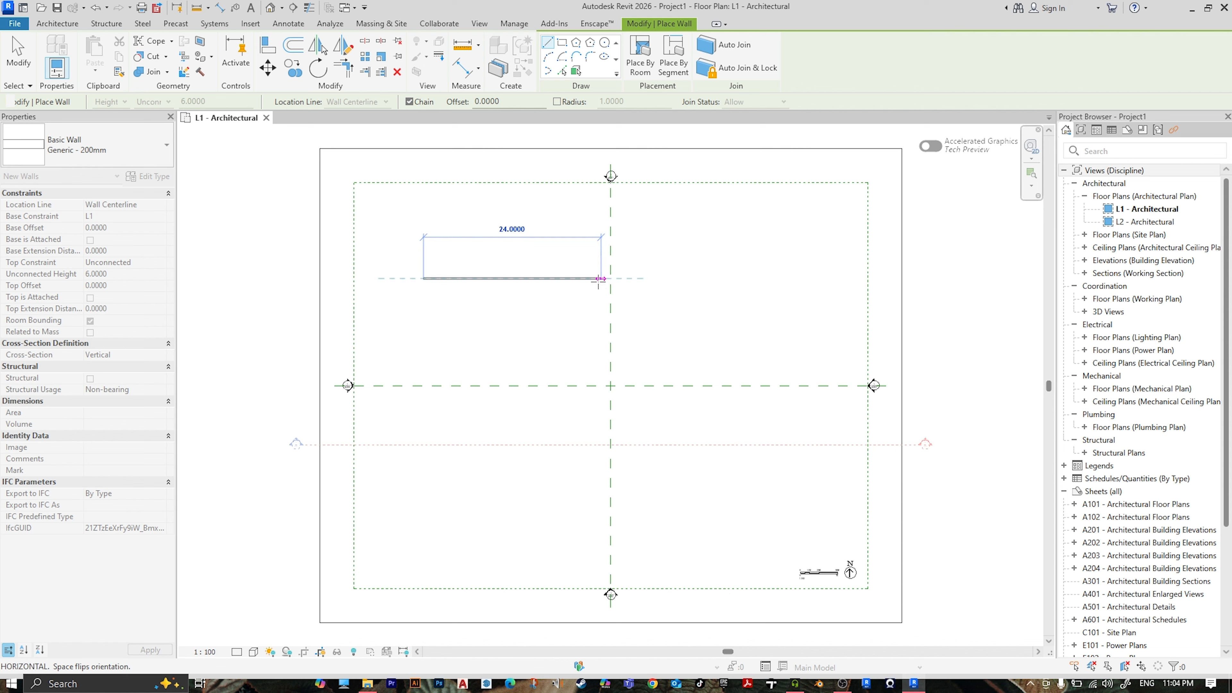
pyautogui.click(601, 279)
pyautogui.press('Escape')
pyautogui.press('Escape')
# - Duplicate the drawn wall's type under the name wall 2
pyautogui.click(452, 279)
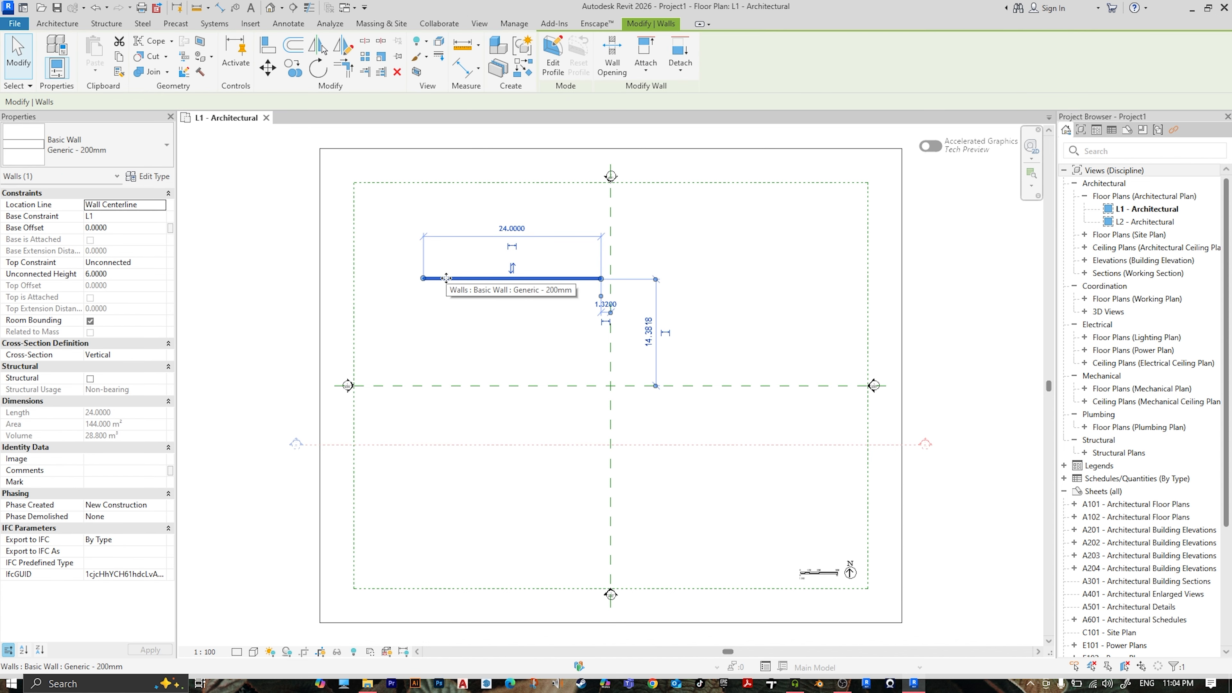
pyautogui.click(148, 177)
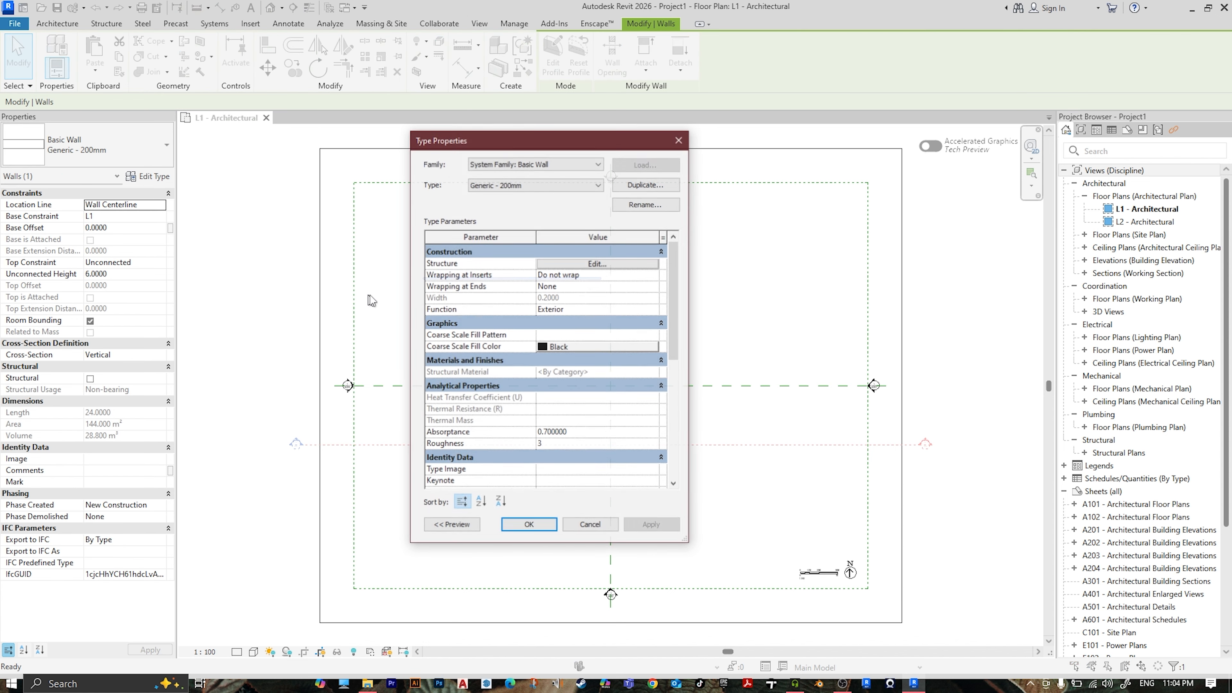
pyautogui.click(645, 183)
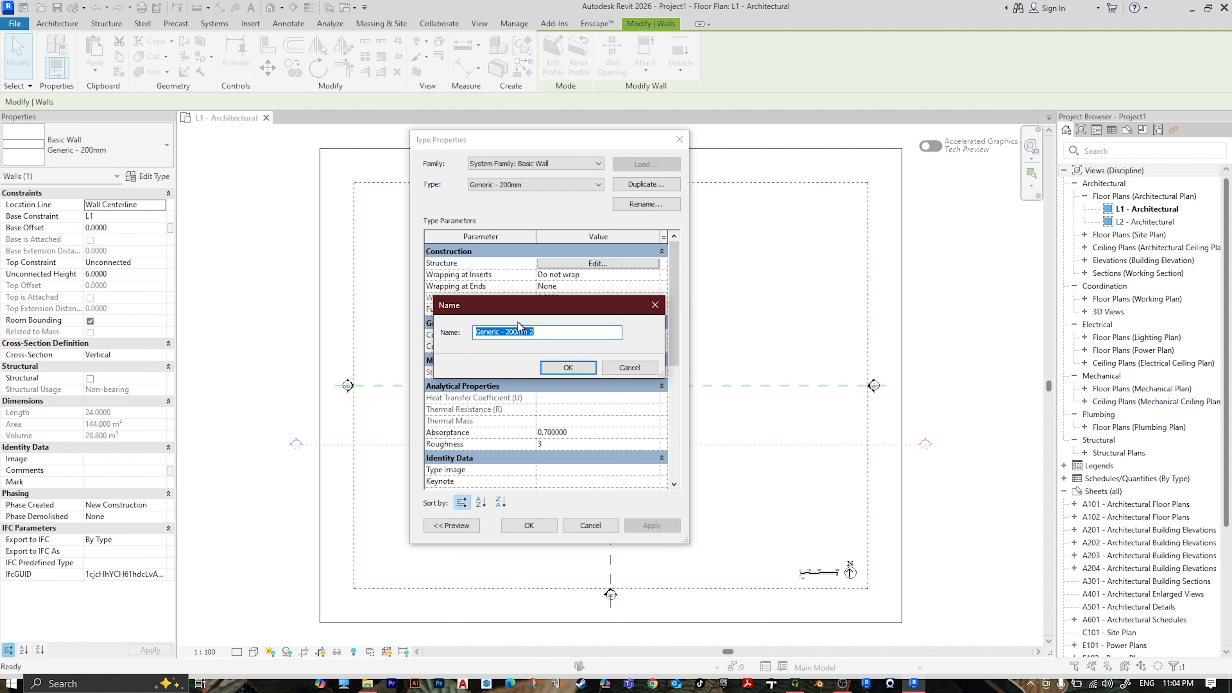
pyautogui.write('wall')
pyautogui.press('Return')
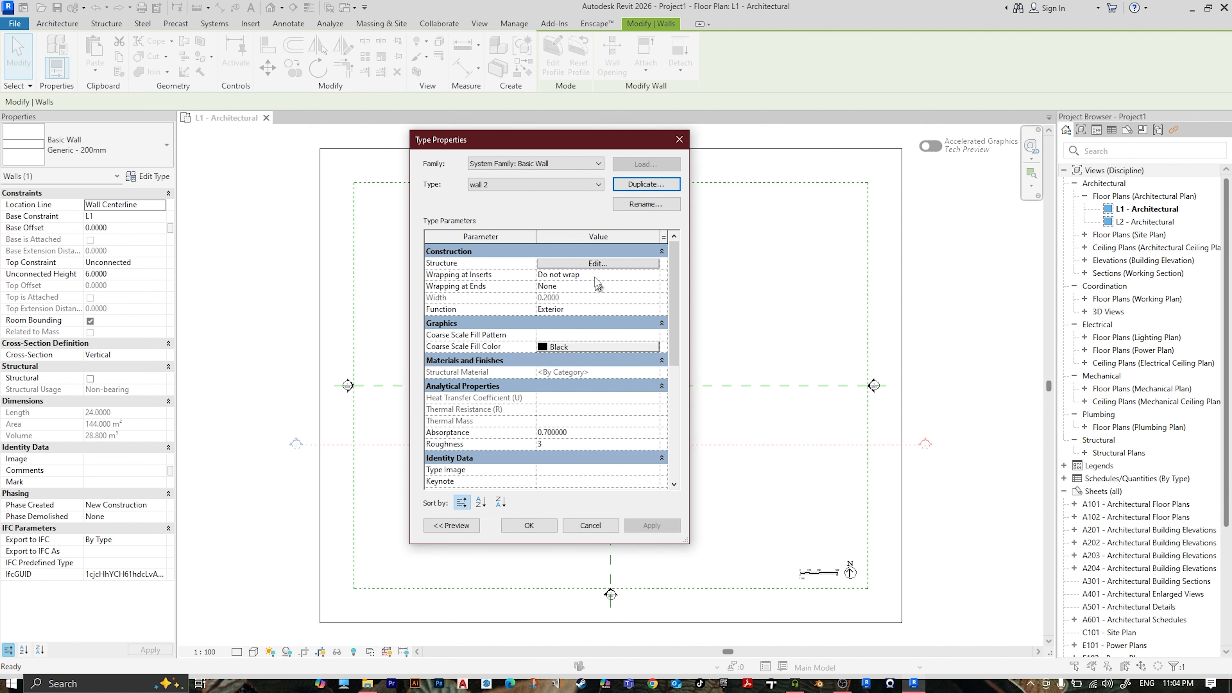
# - Assign the wall 1 material to the Structure layer of the wall 2 type and confirm the type changes
pyautogui.click(597, 263)
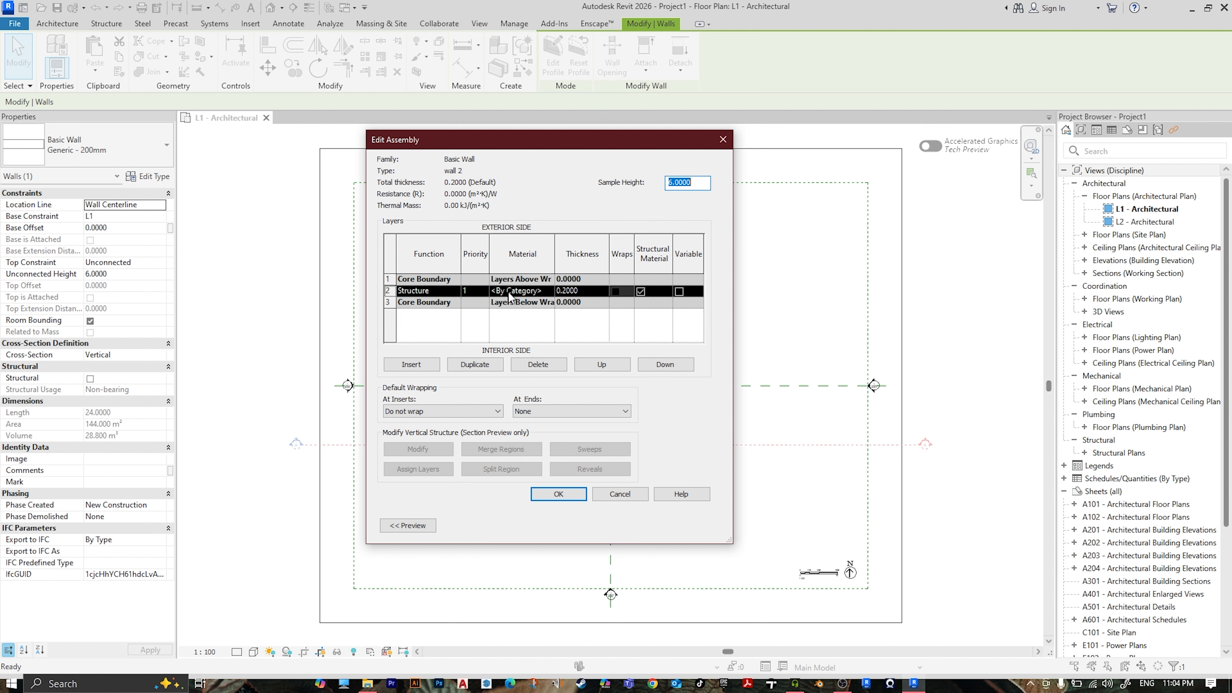
pyautogui.click(533, 291)
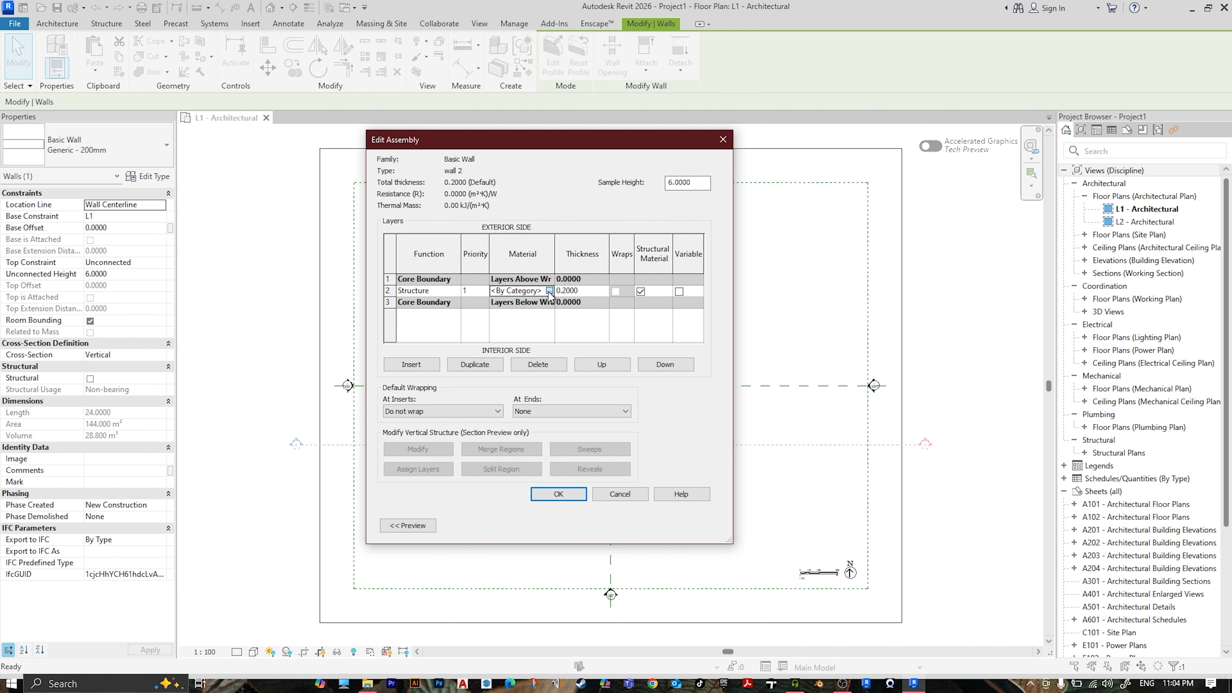
pyautogui.click(549, 290)
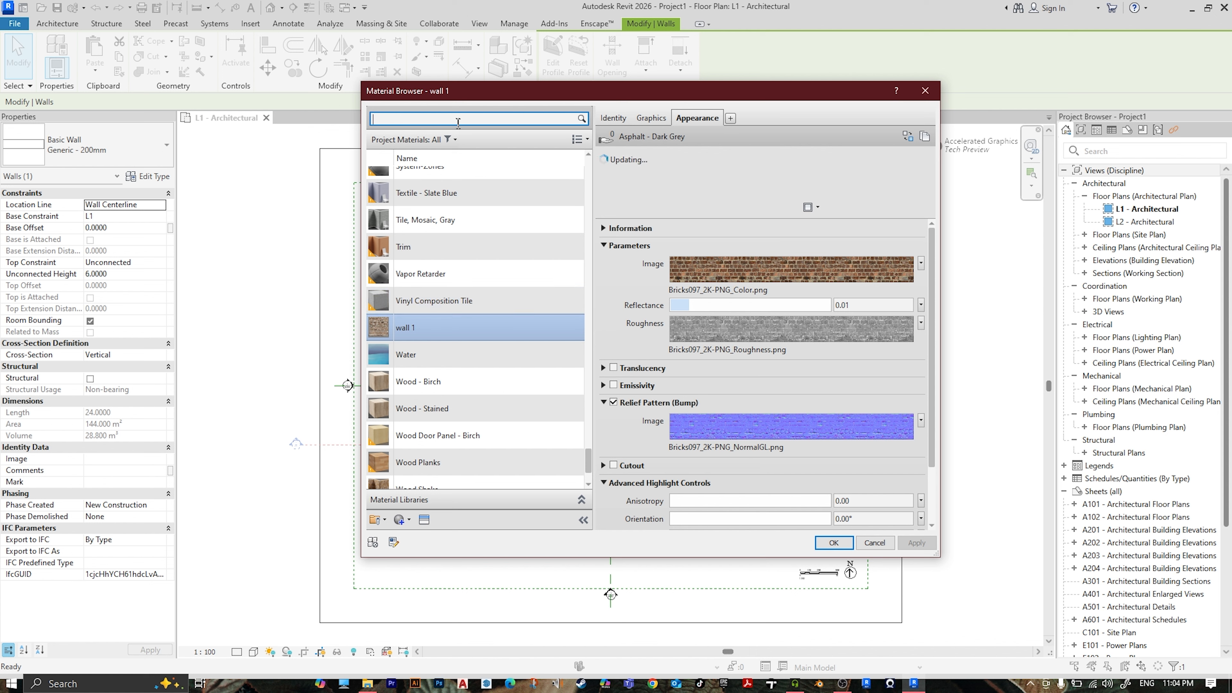
pyautogui.write('wall 1')
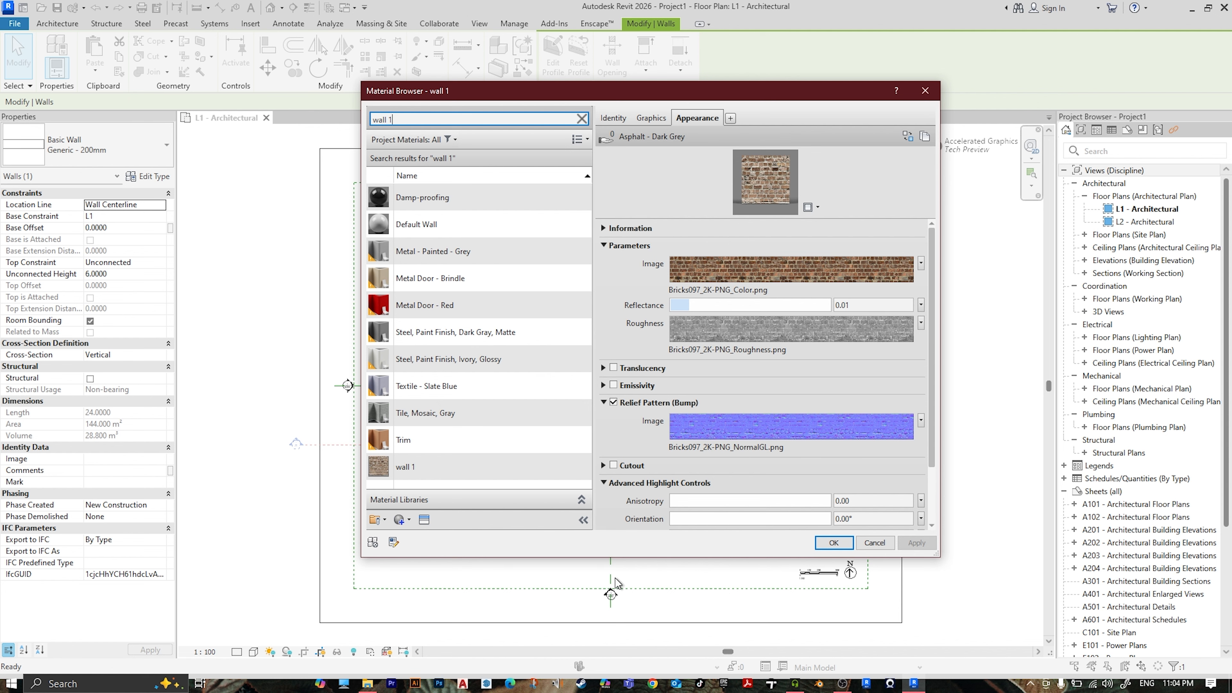
pyautogui.click(498, 467)
pyautogui.click(828, 543)
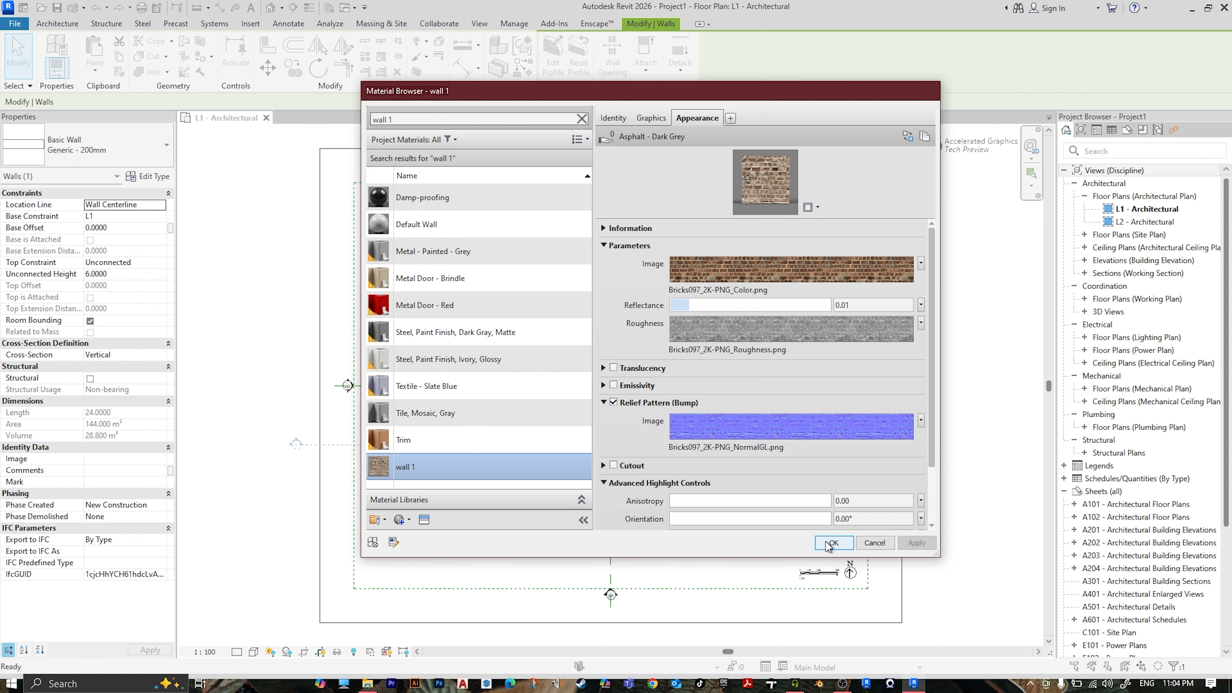
pyautogui.click(558, 497)
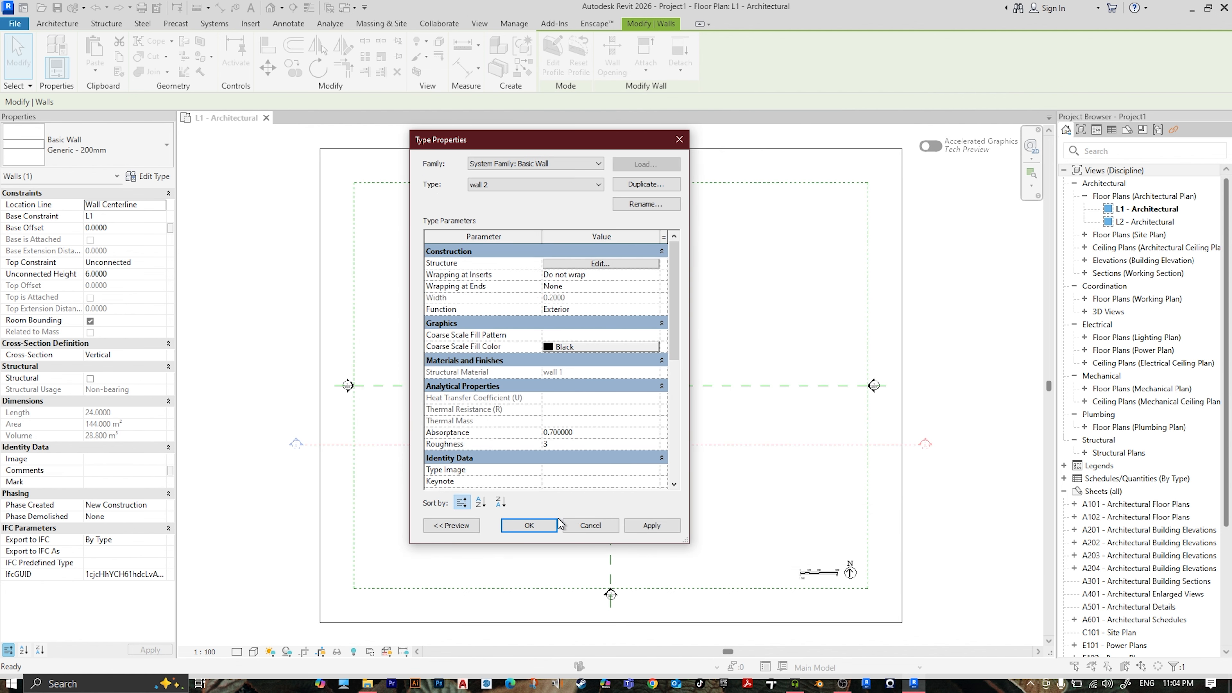
pyautogui.click(555, 524)
pyautogui.press('Escape')
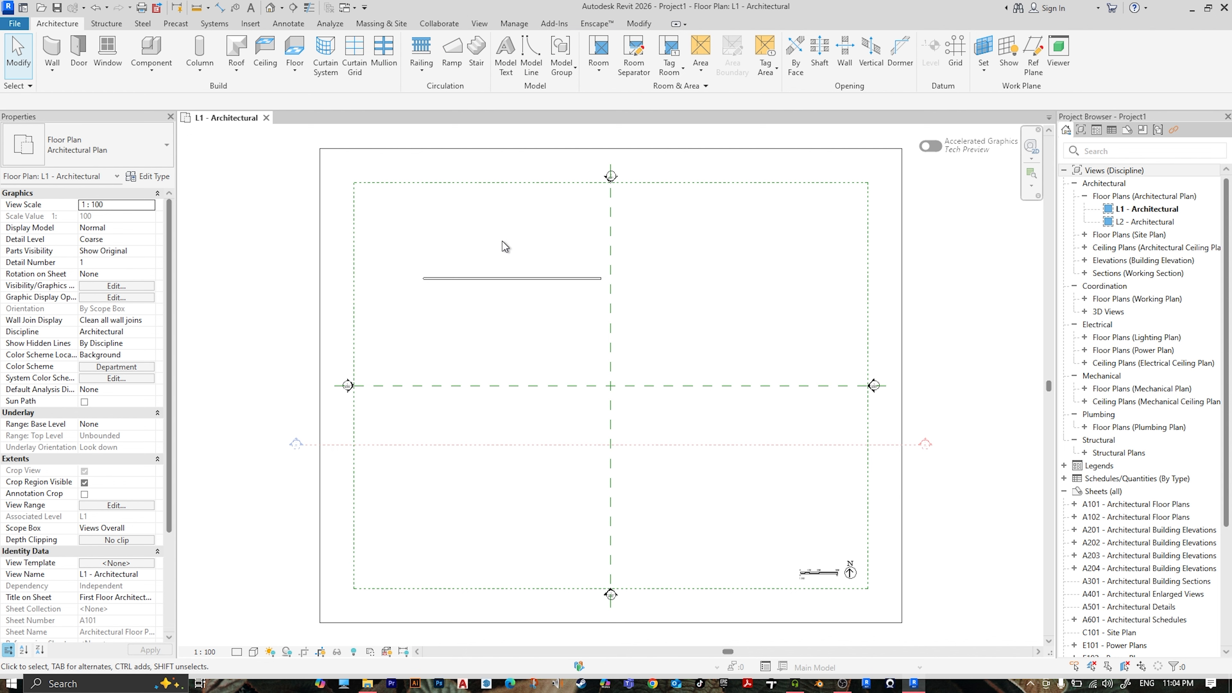
# - Open the default 3D view and change its visual style so the wall displays its material textures
pyautogui.click(507, 278)
pyautogui.press('Escape')
pyautogui.click(270, 7)
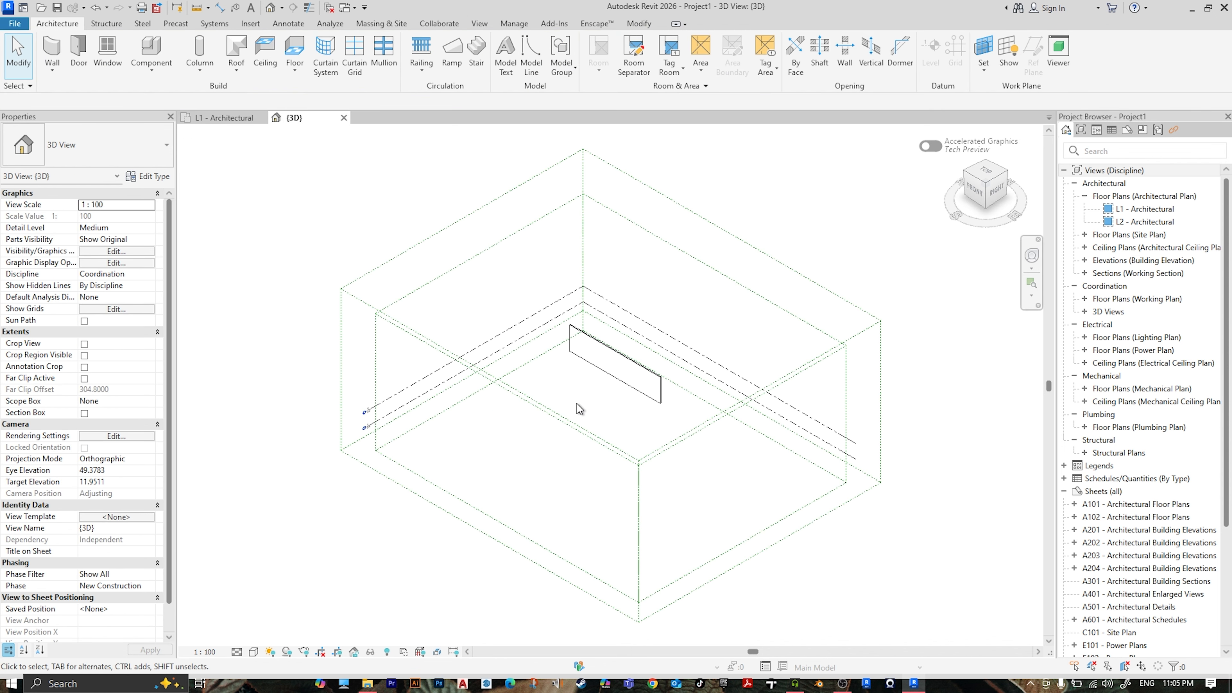
pyautogui.scroll(5, 623, 398)
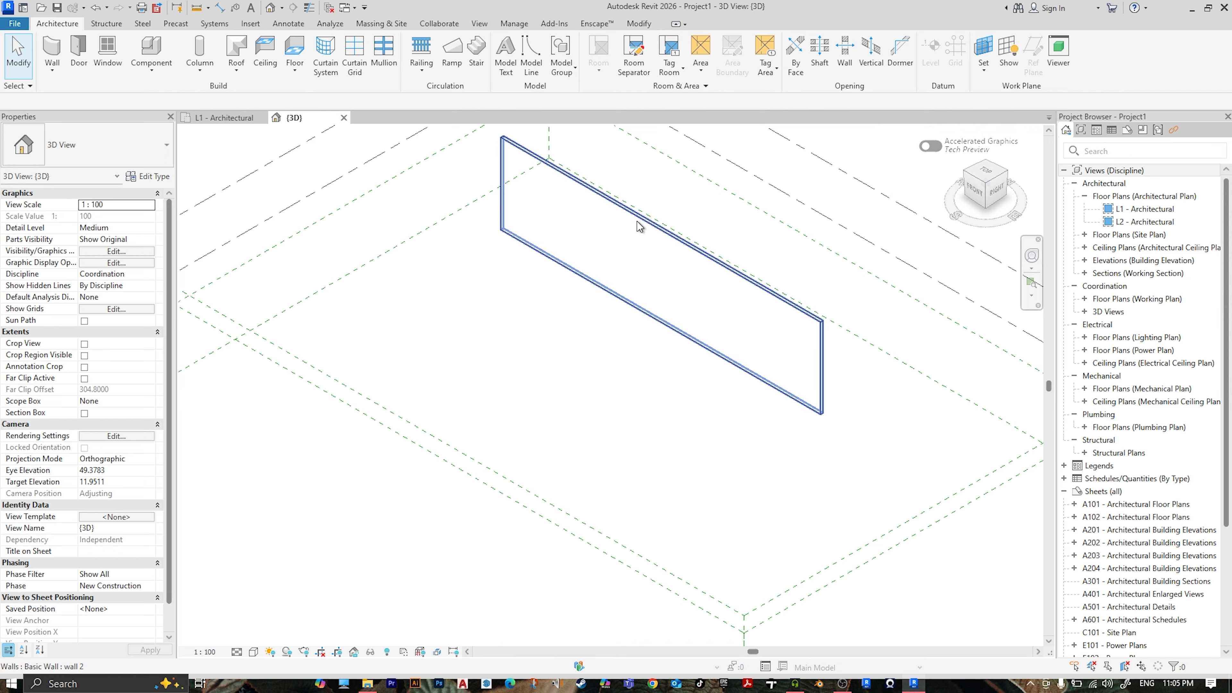
pyautogui.click(650, 209)
pyautogui.keyDown('shift'); pyautogui.moveTo(637, 297); pyautogui.dragTo(476, 487, button='middle'); pyautogui.keyUp('shift')
pyautogui.click(258, 653)
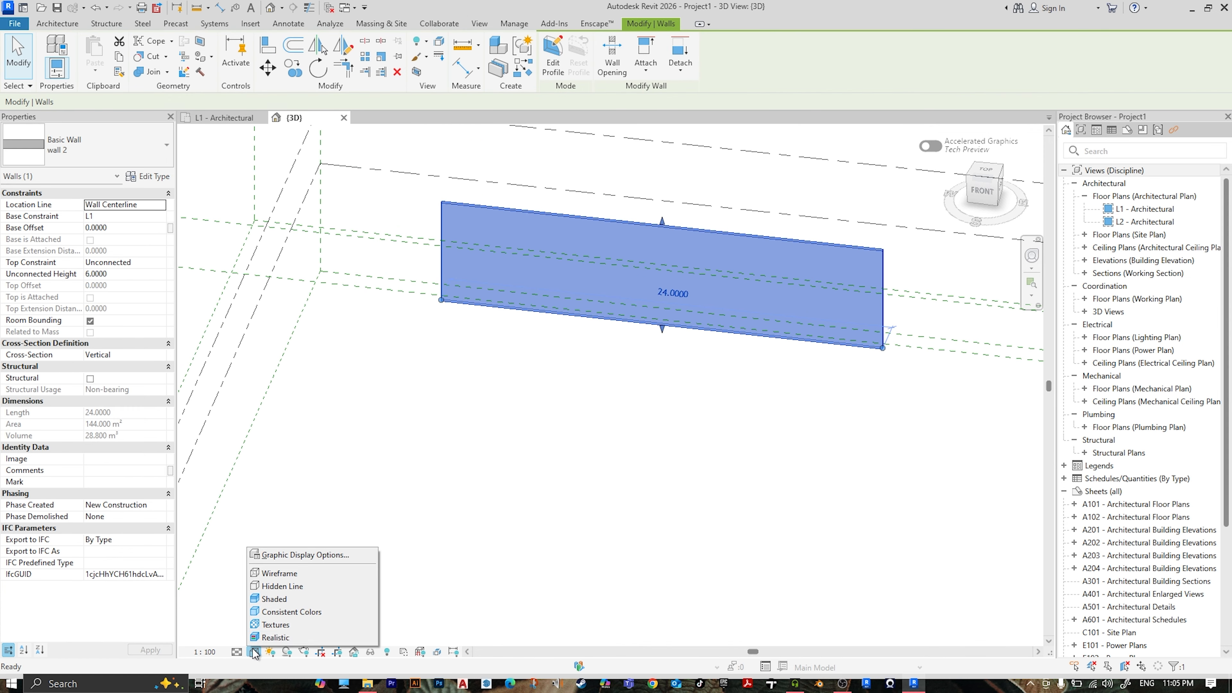
pyautogui.click(633, 492)
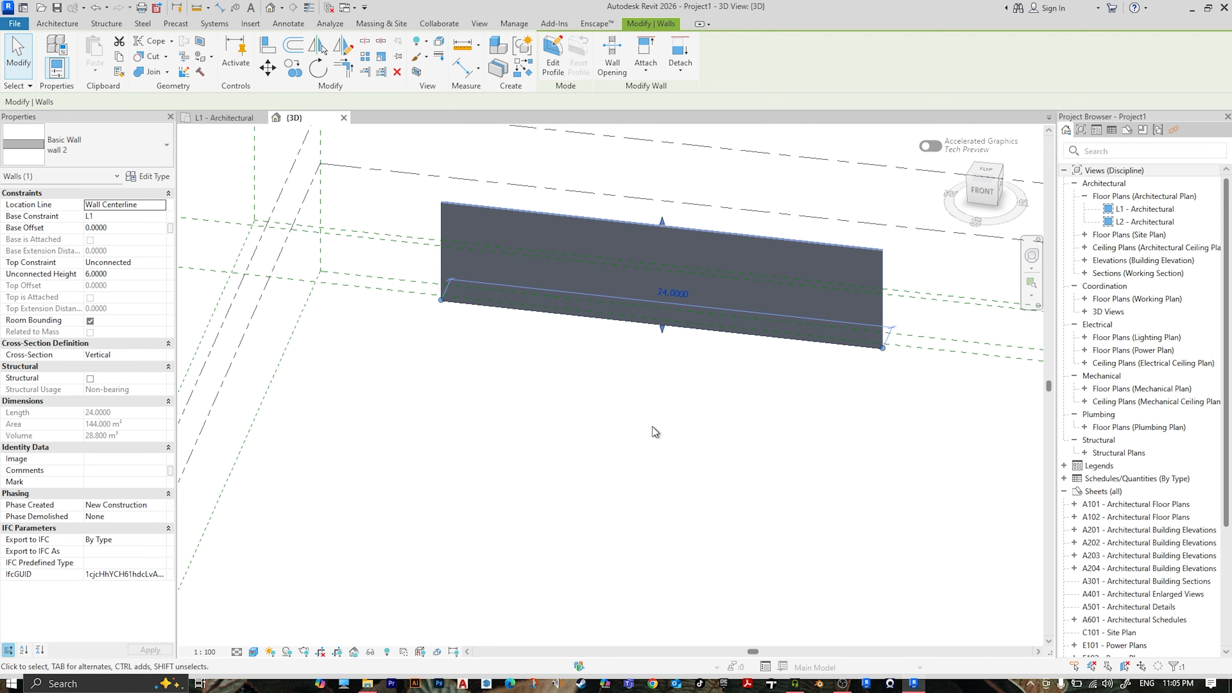
# - Examine the brick texture on the wall from several angles, both close up and from a distance
pyautogui.click(694, 374)
pyautogui.keyDown('shift'); pyautogui.moveTo(694, 374); pyautogui.dragTo(912, 226, button='middle'); pyautogui.keyUp('shift')
pyautogui.scroll(6, 641, 285)
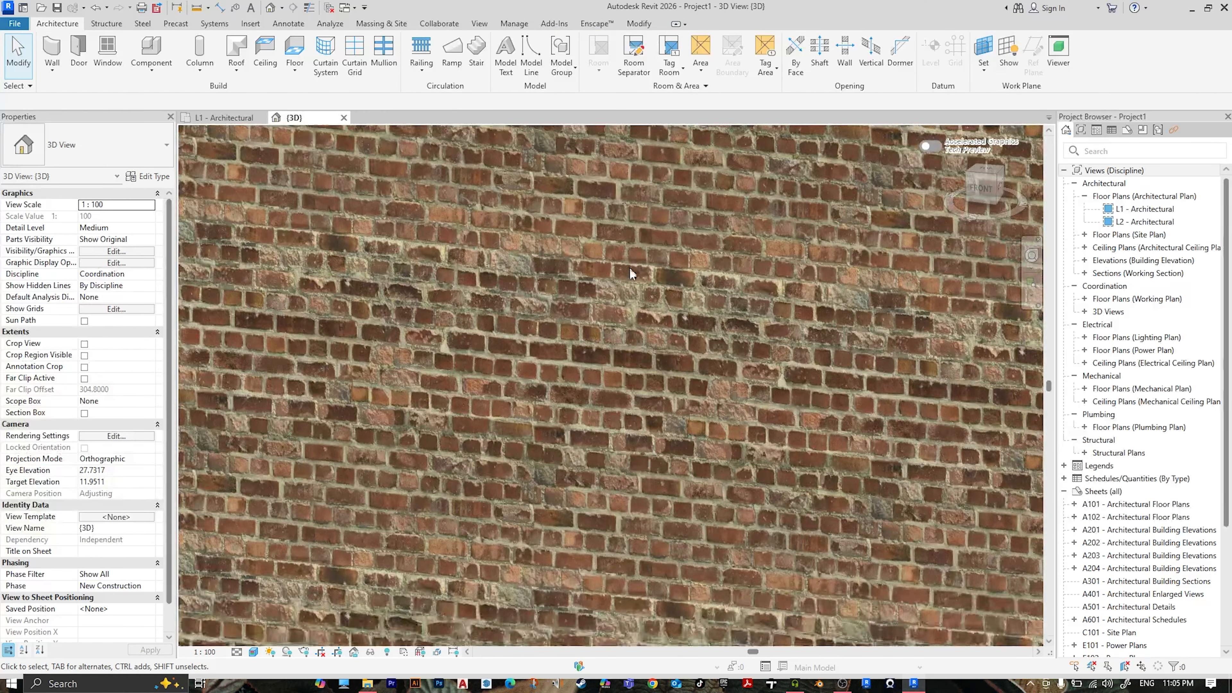
pyautogui.keyDown('shift'); pyautogui.moveTo(523, 309); pyautogui.dragTo(680, 294, button='middle'); pyautogui.keyUp('shift')
pyautogui.scroll(5, 681, 296)
pyautogui.scroll(-10, 686, 303)
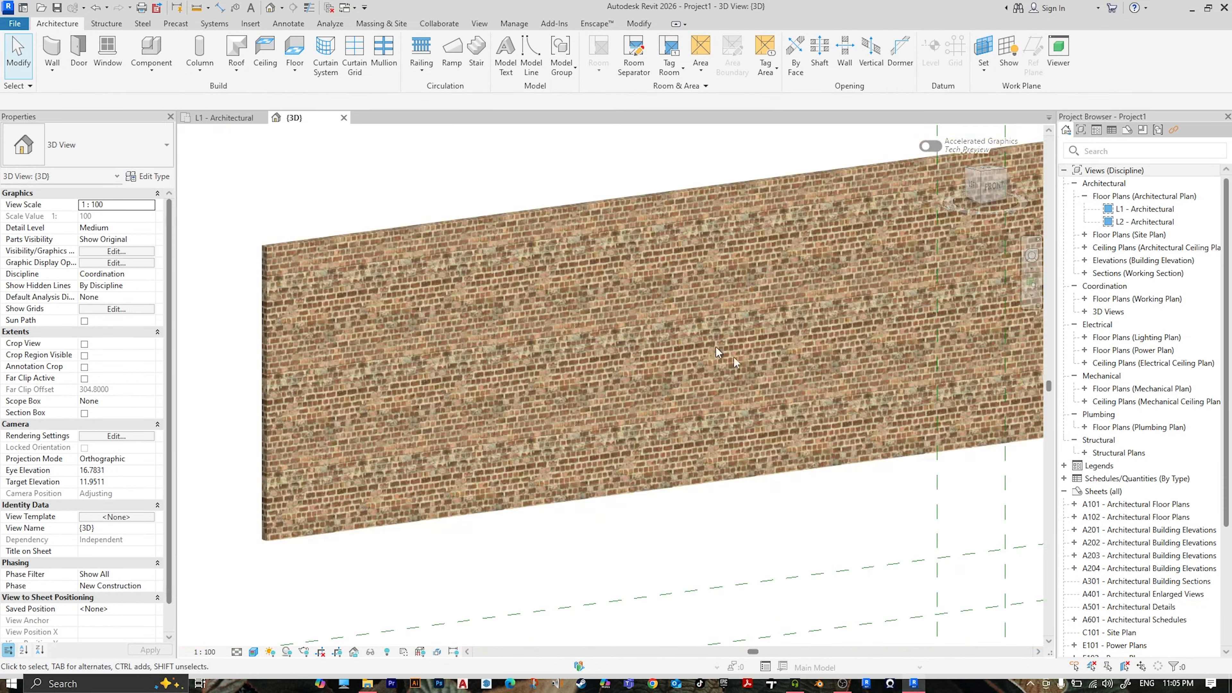
pyautogui.keyDown('shift'); pyautogui.moveTo(716, 346); pyautogui.dragTo(600, 340, button='middle'); pyautogui.keyUp('shift')
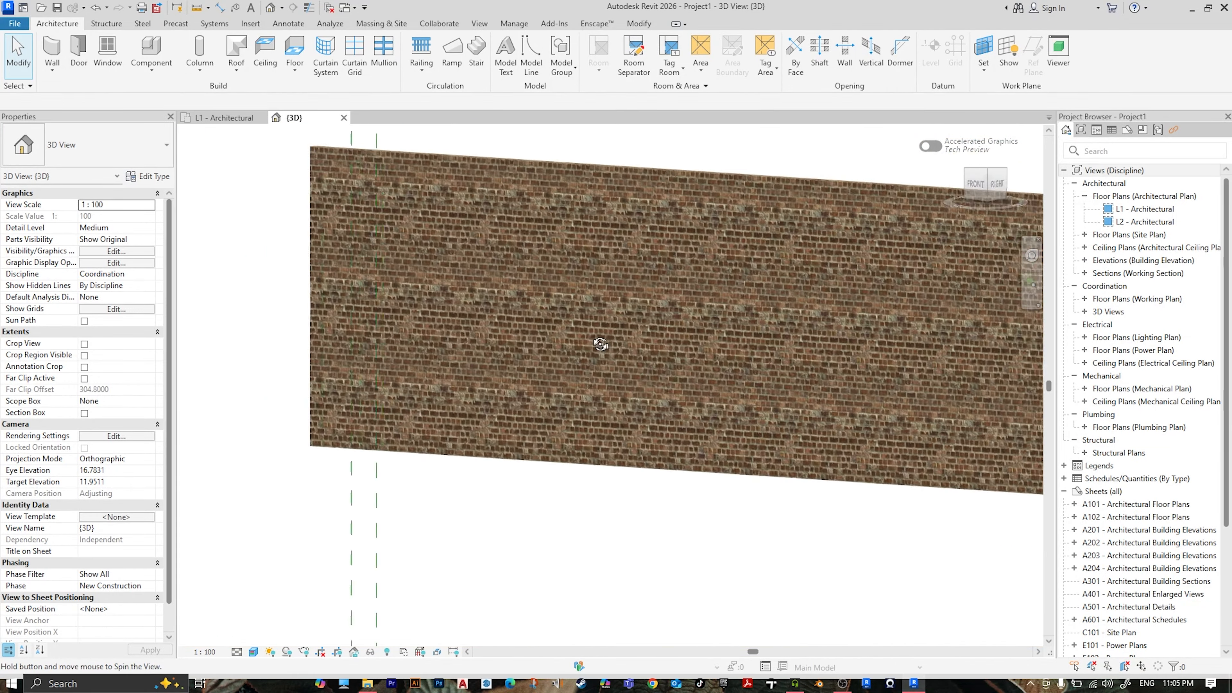
pyautogui.scroll(10, 641, 308)
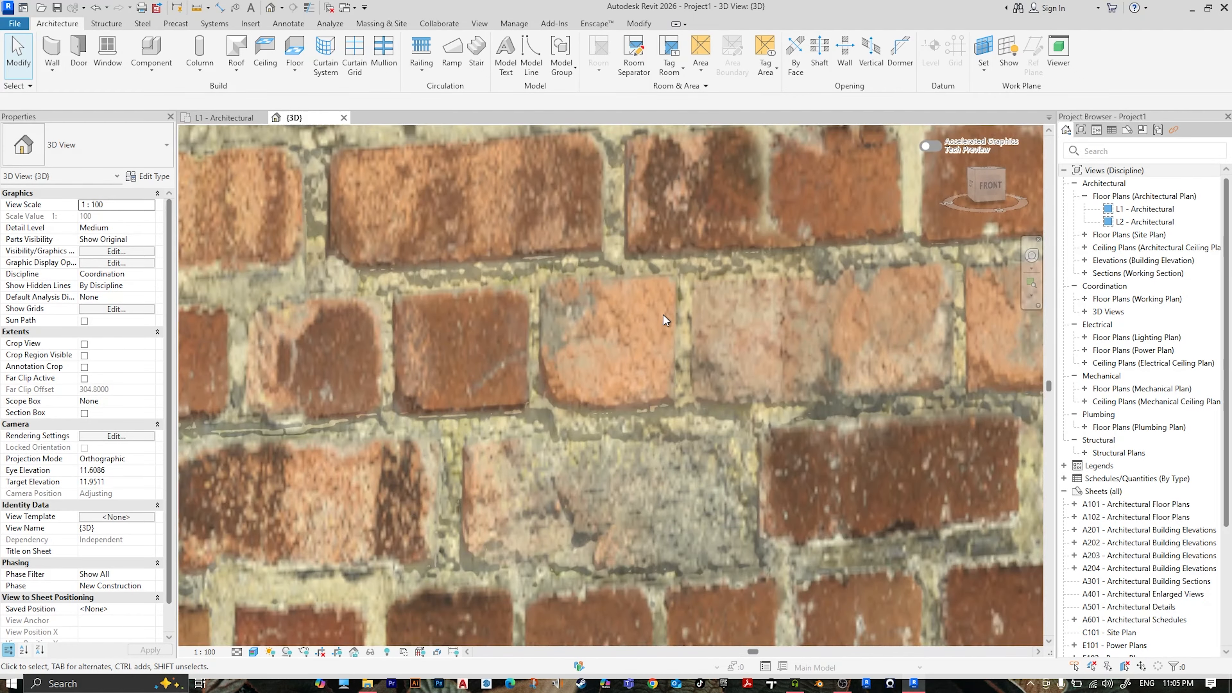
pyautogui.scroll(3, 663, 314)
pyautogui.scroll(-6, 663, 315)
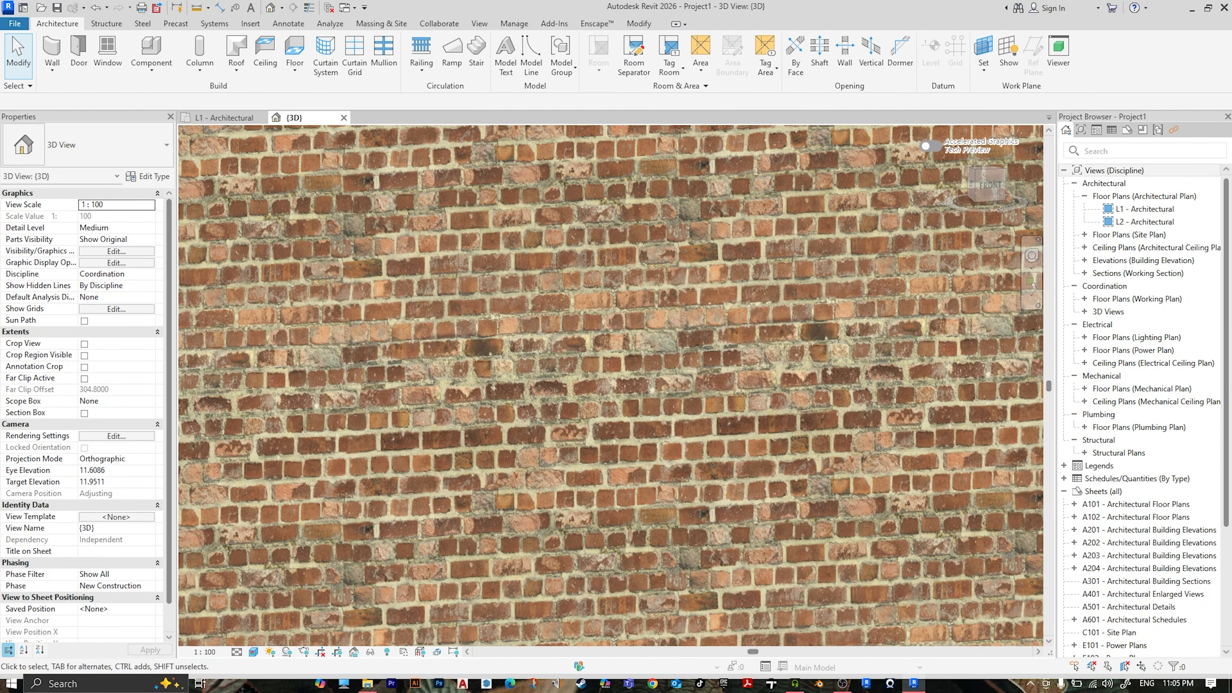